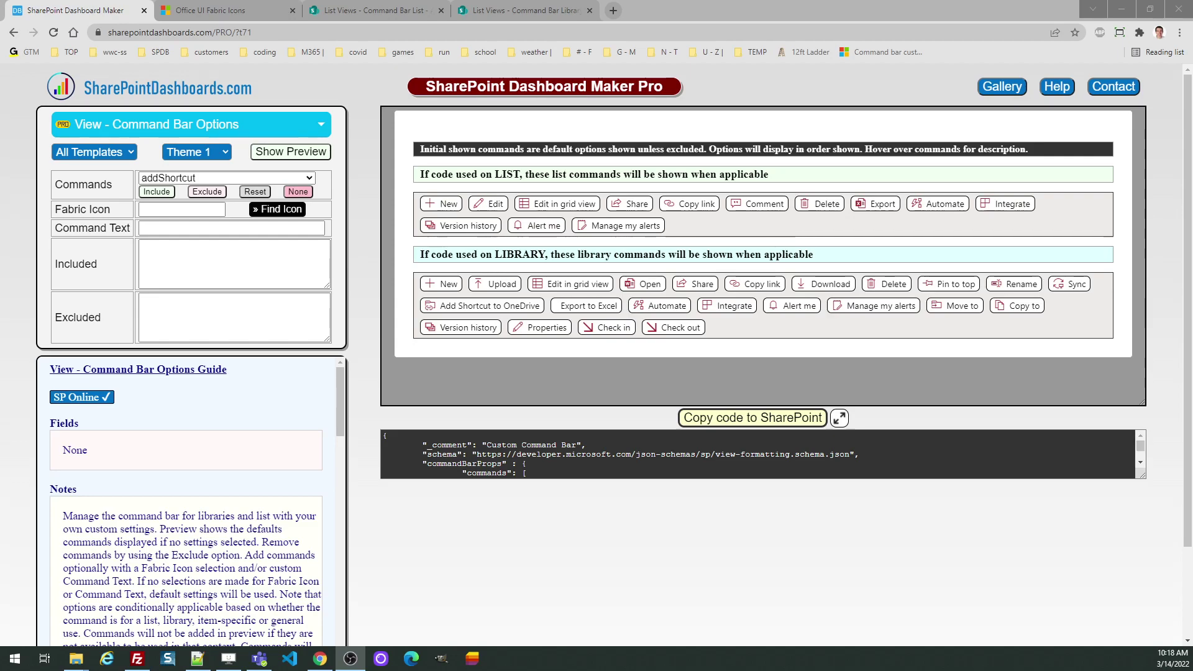
Switch to the Command Bar List page in SharePoint.
left_click(361, 11)
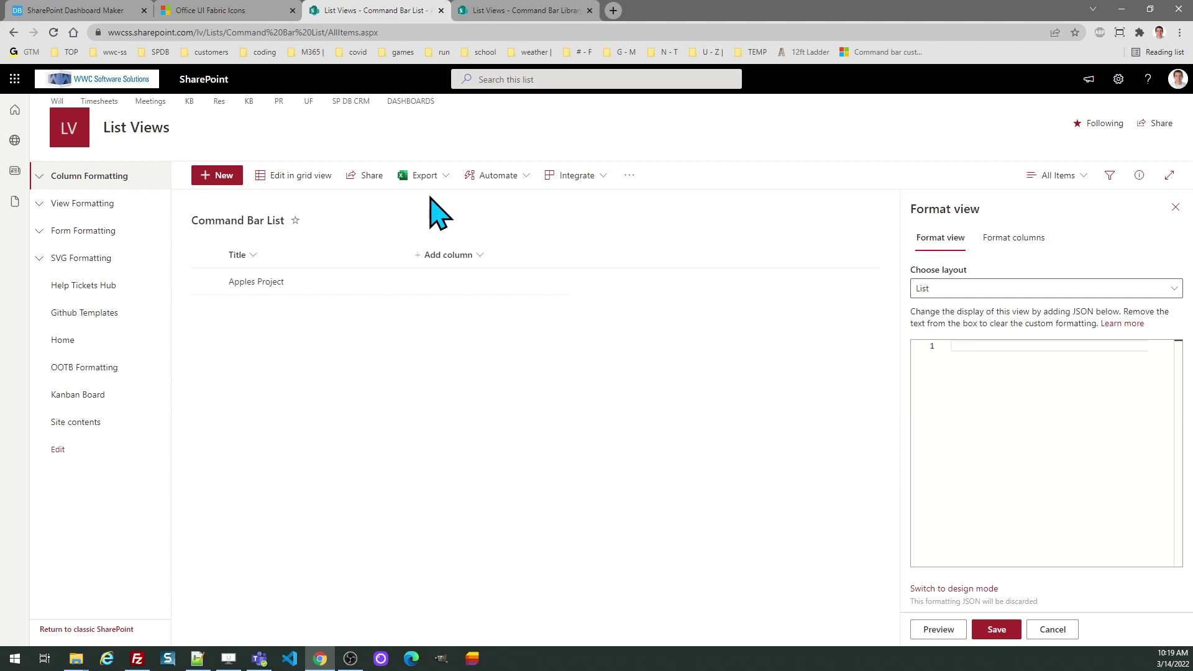
Glance at the Command Bar Library, then close the Format view panel on the Command Bar List.
left_click(494, 10)
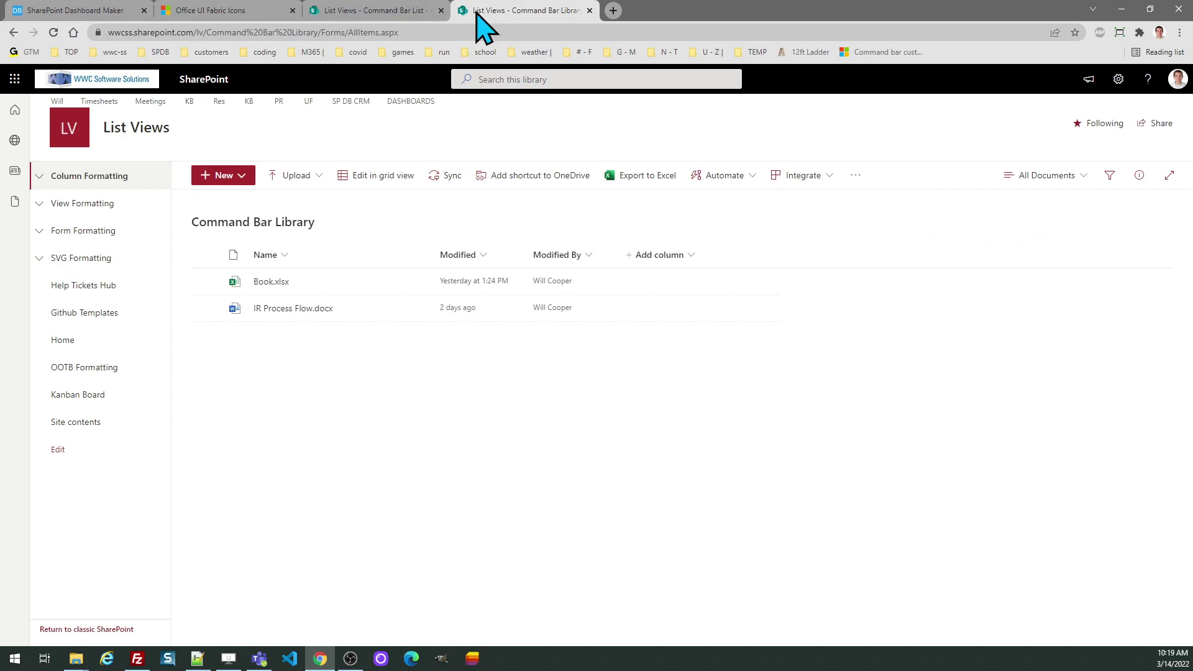
left_click(401, 10)
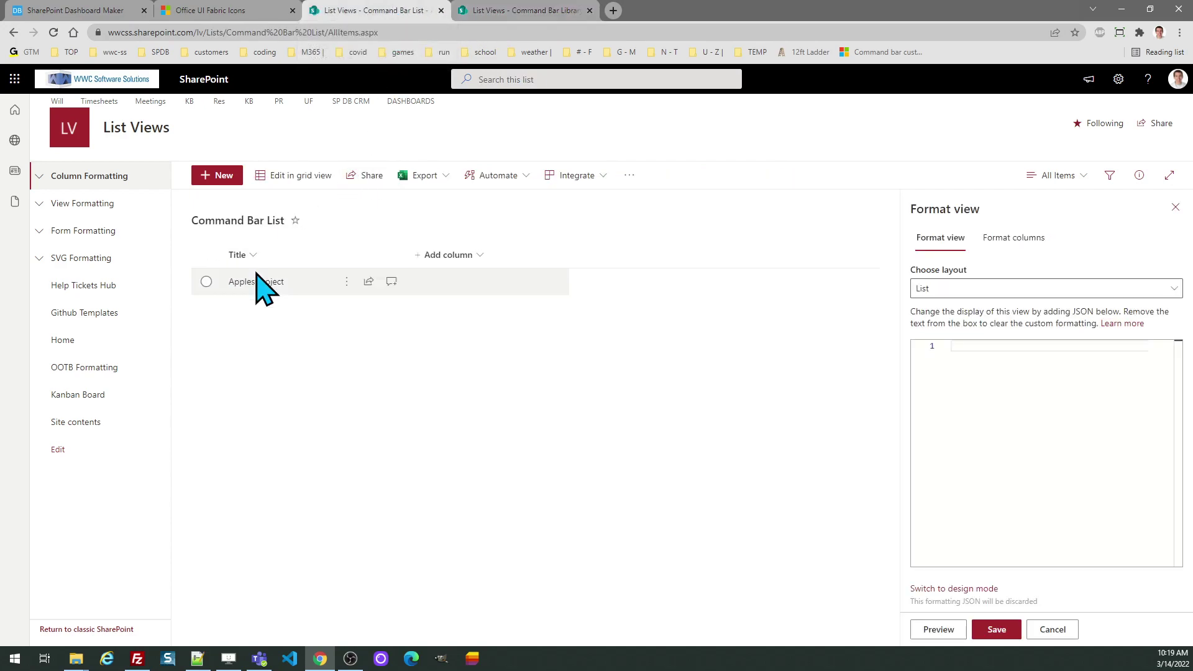
left_click(1174, 208)
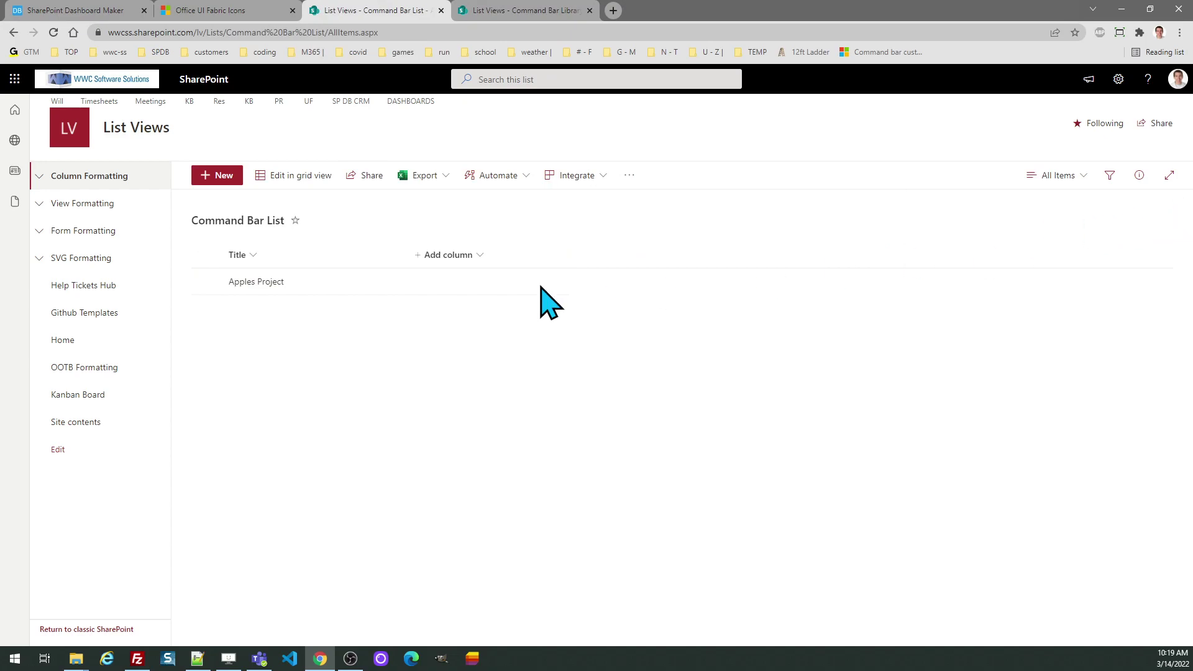
Compare toolbar commands with Apples Project and Book.xlsx selected versus deselected.
left_click(207, 282)
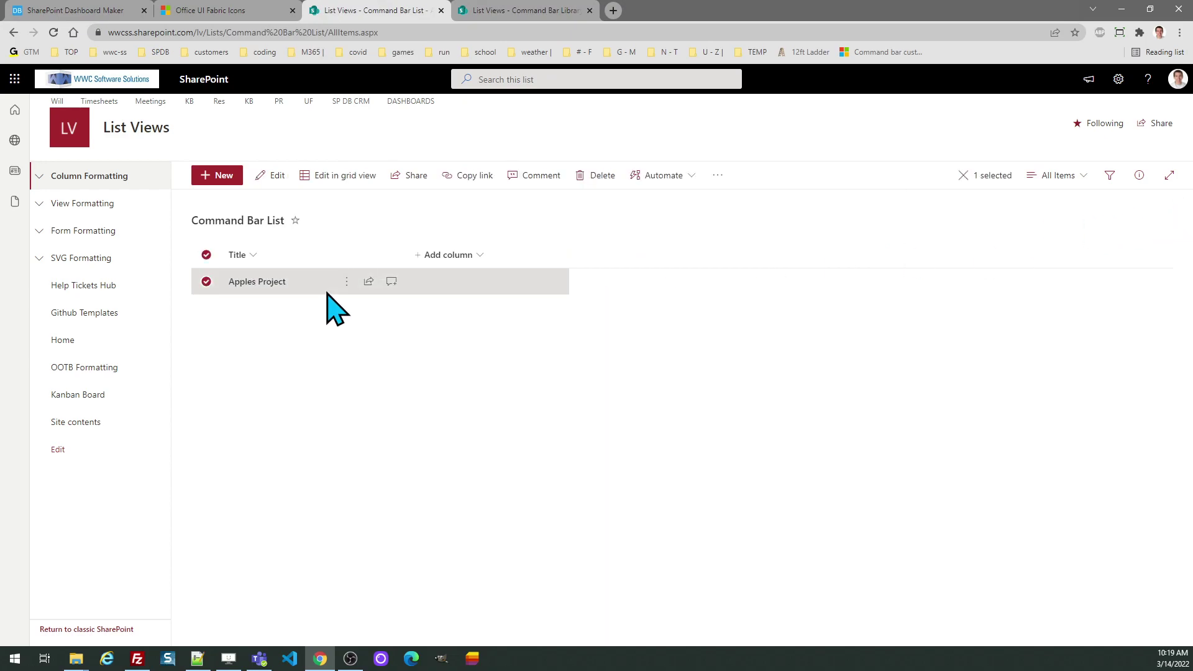
left_click(206, 282)
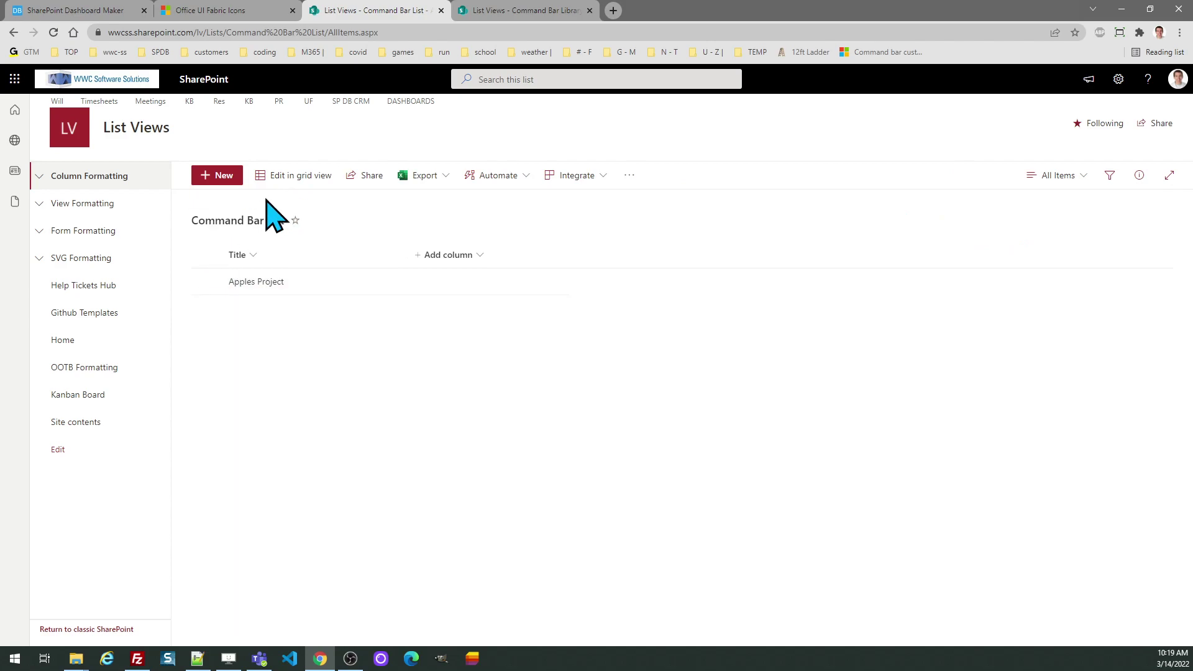
left_click(518, 13)
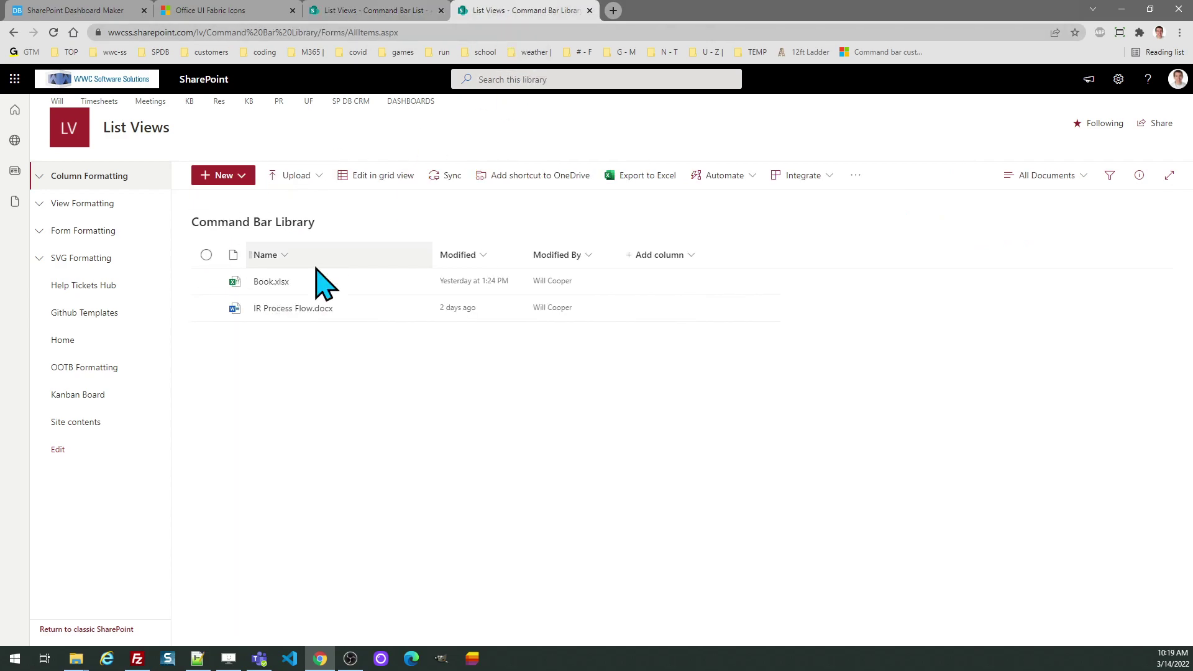
left_click(206, 281)
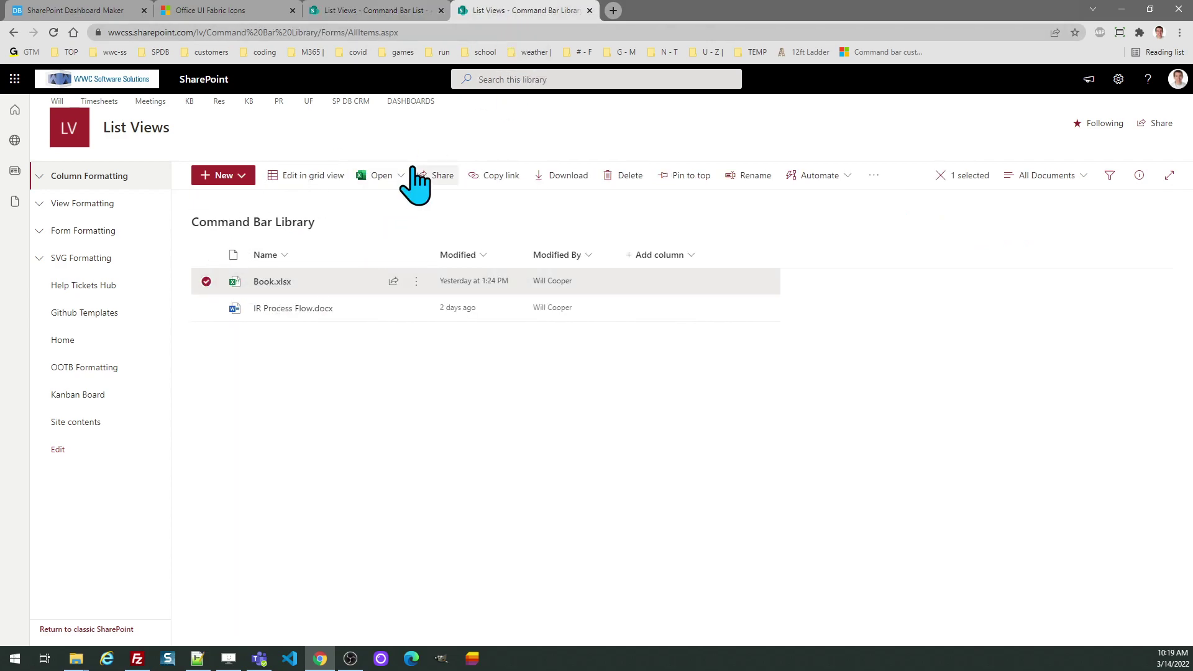
left_click(383, 12)
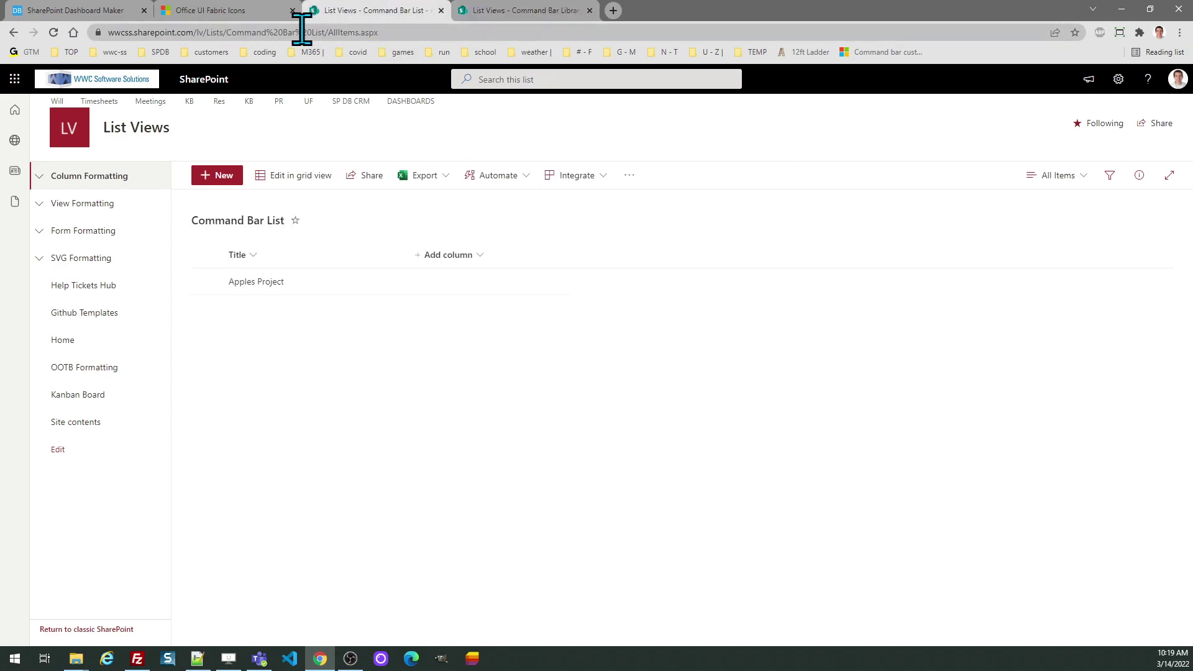
In the command bar builder, scroll the Options Guide down to the default commands list.
left_click(96, 11)
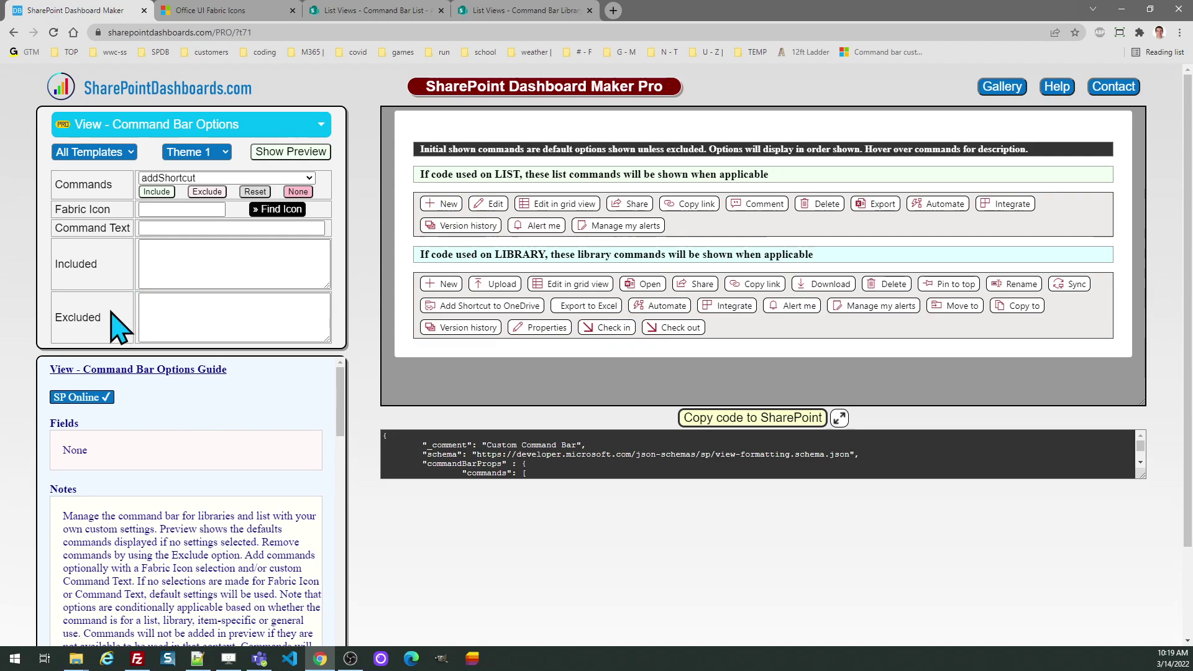
left_click_drag(112, 316, 54, 318)
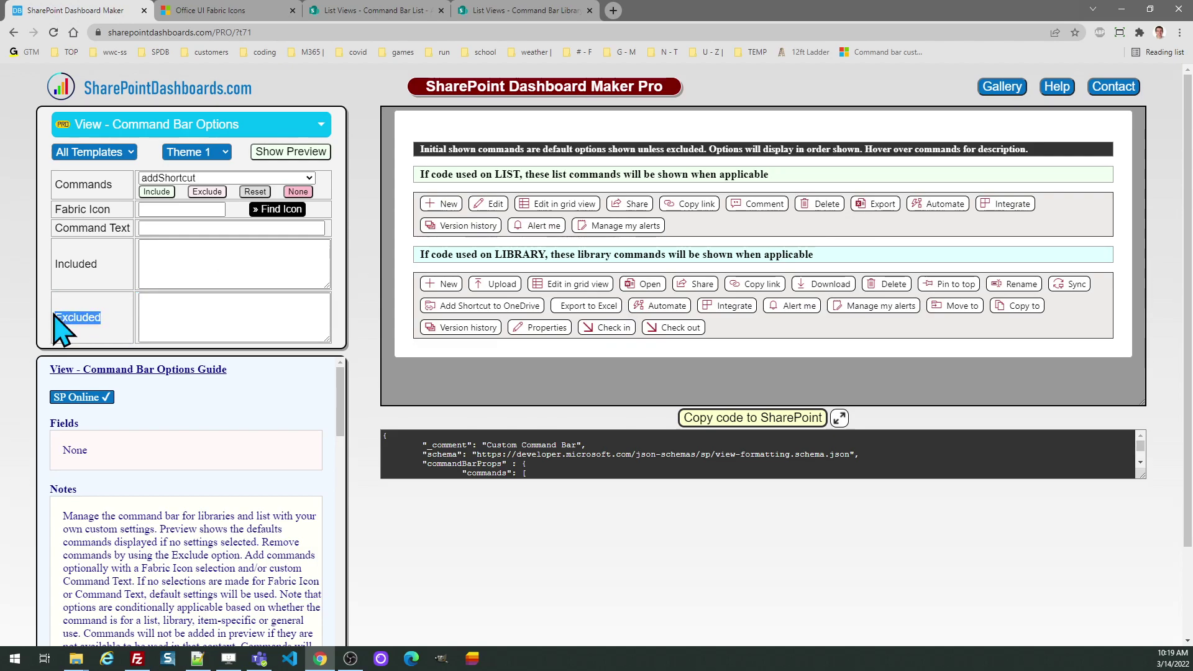
left_click(359, 250)
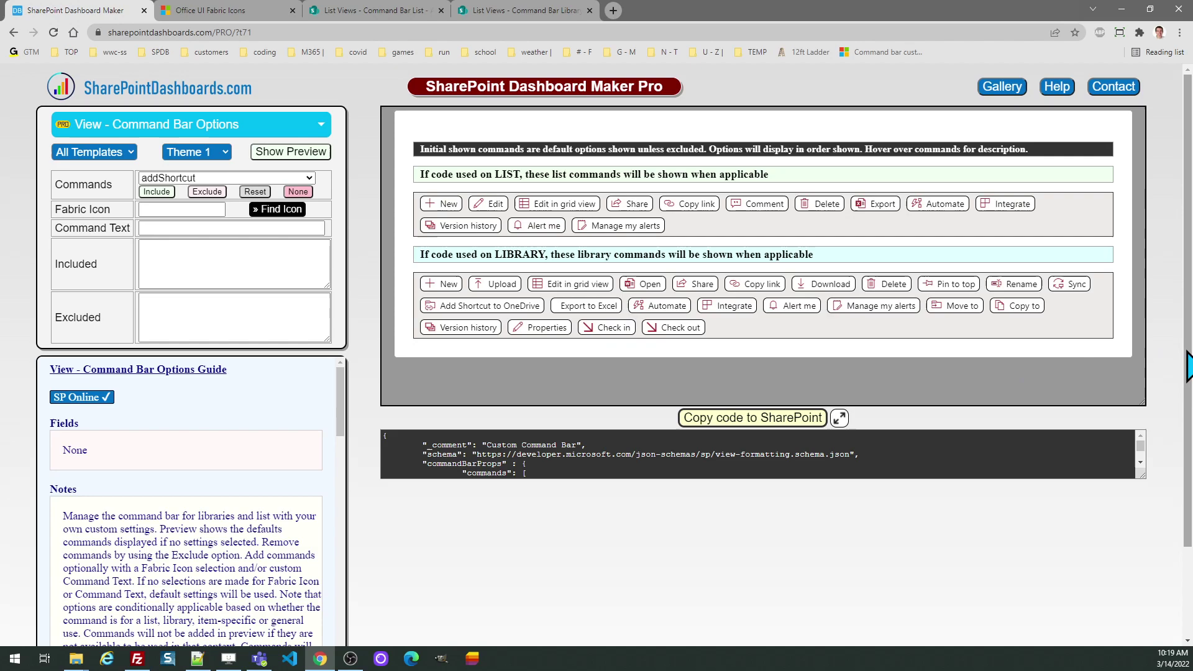
scroll(1188, 366, "down", 2)
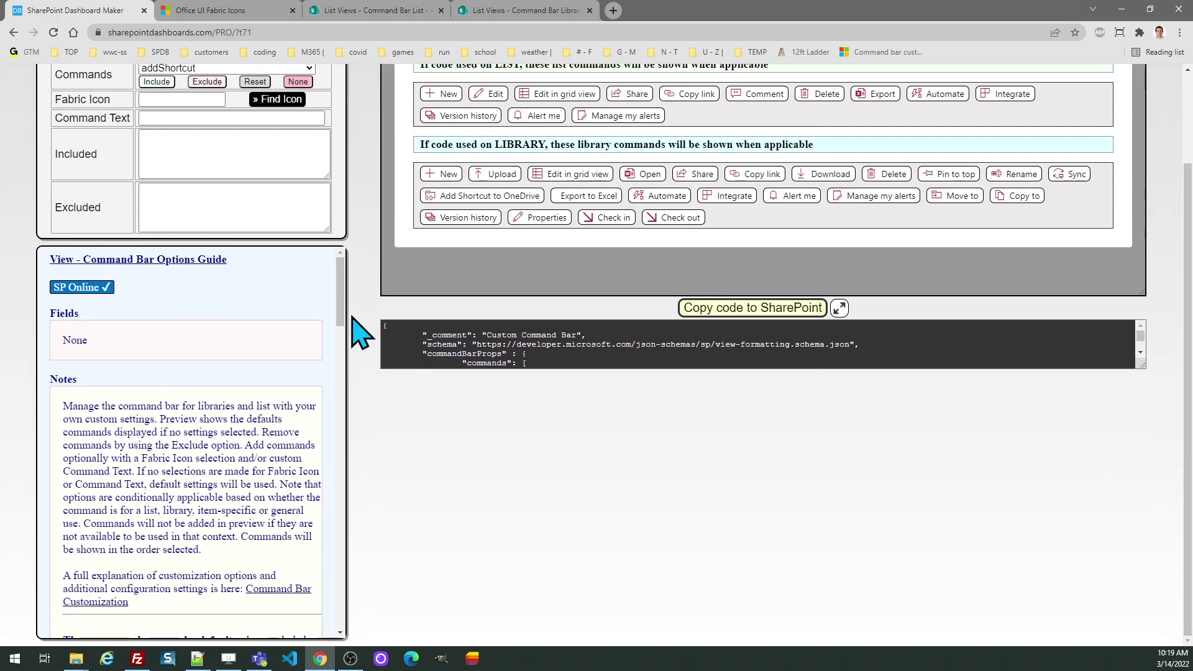
scroll(345, 316, "down", 3)
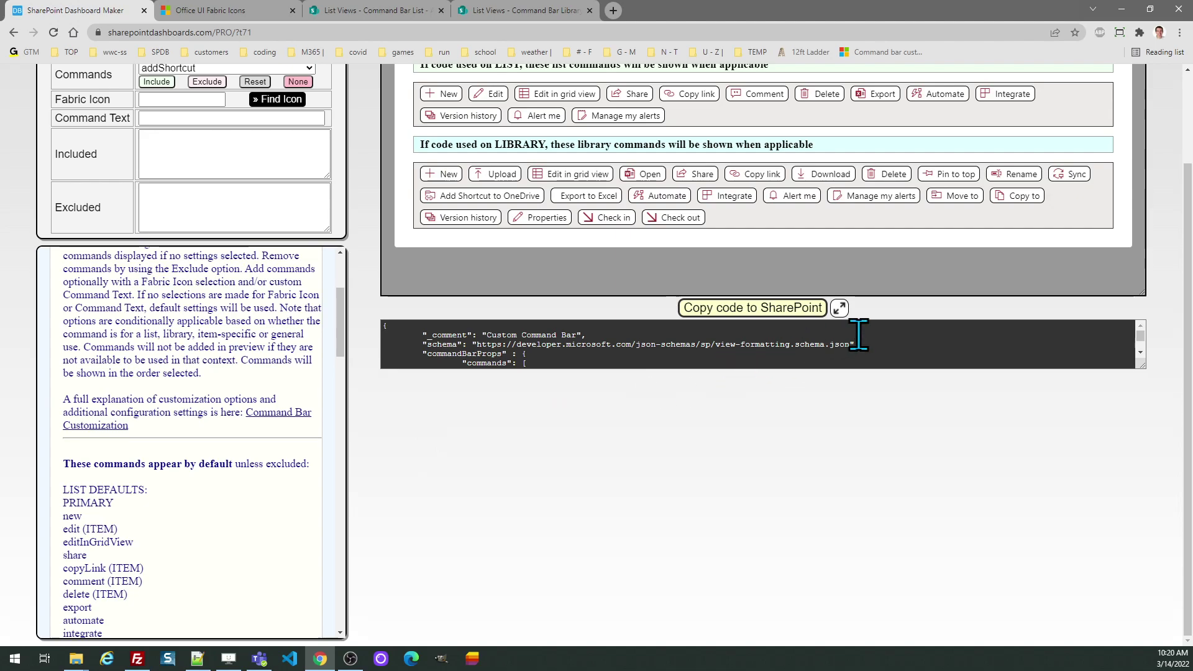
left_click(839, 307)
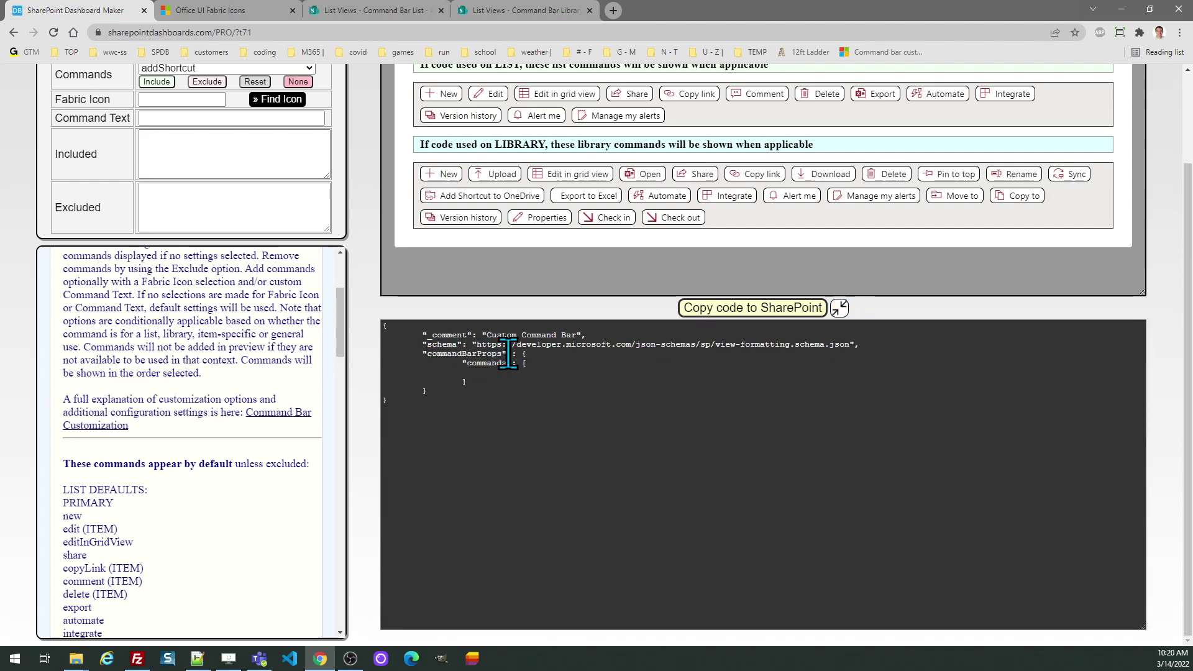
left_click(839, 308)
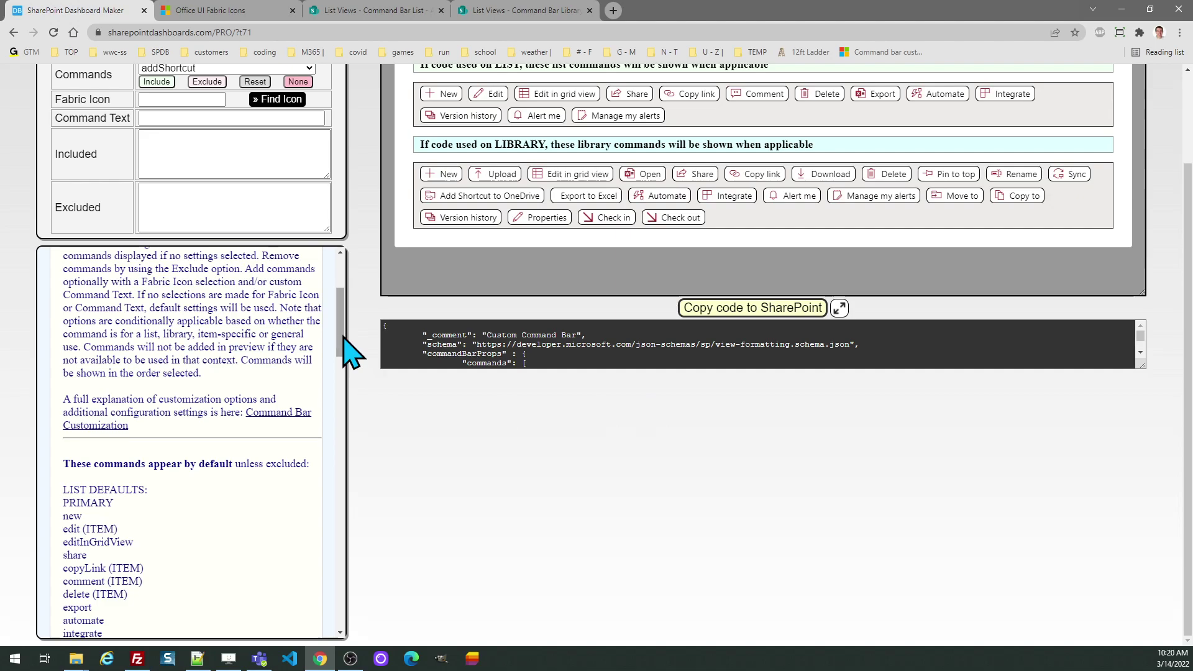
left_click_drag(344, 336, 339, 476)
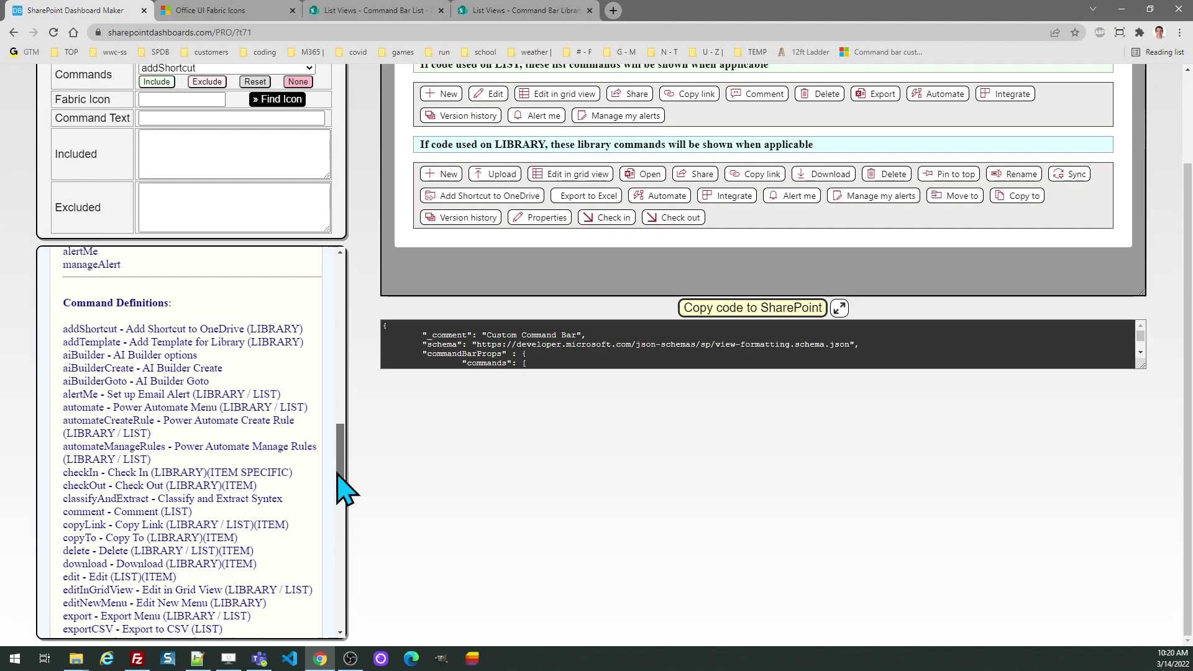
left_click_drag(182, 305, 69, 303)
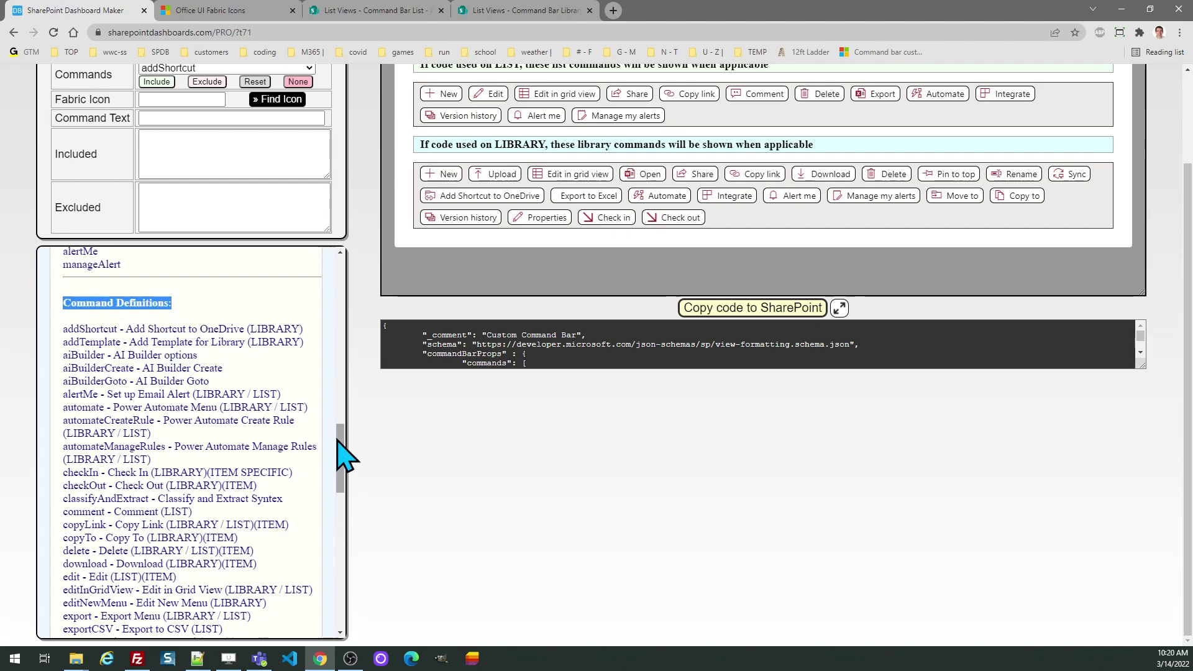
scroll(330, 441, "down", 6)
scroll(331, 506, "down", 6)
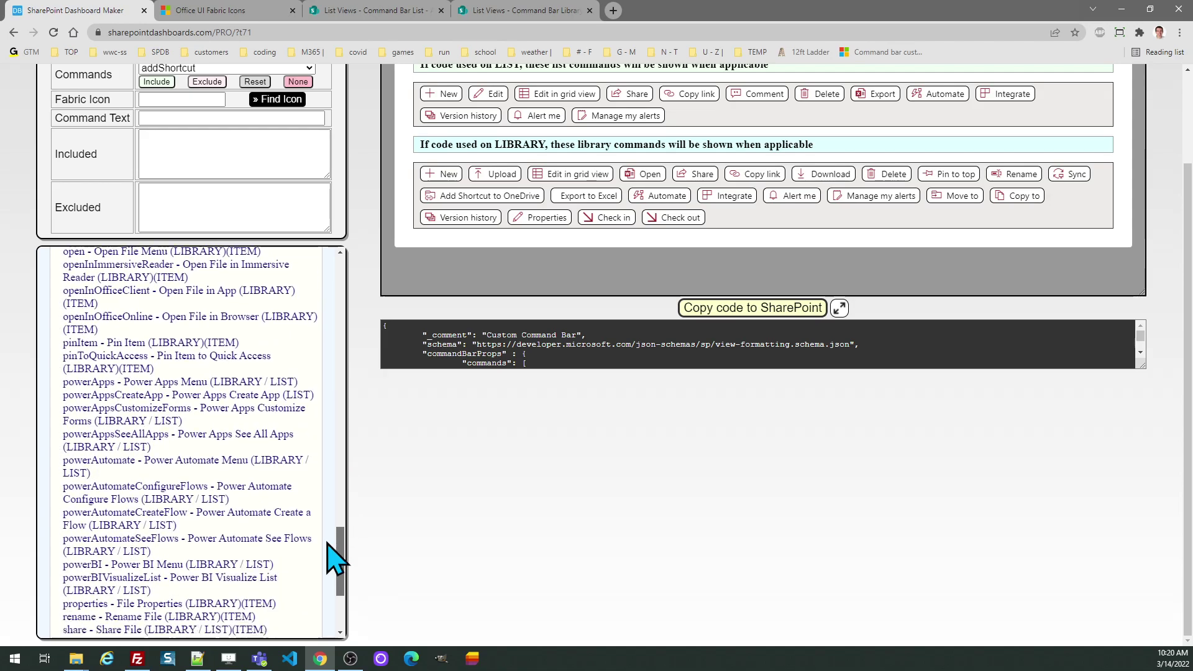
left_click_drag(333, 583, 351, 271)
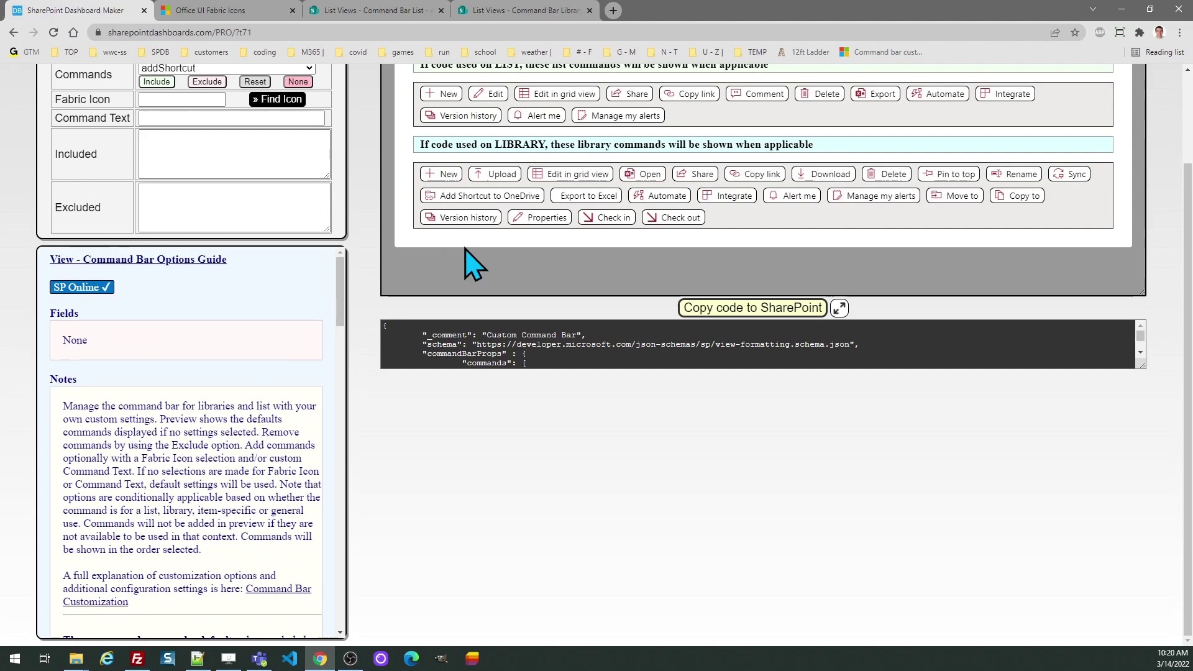
View the Command Bar Library's default toolbar with Book.xlsx deselected.
left_click(397, 11)
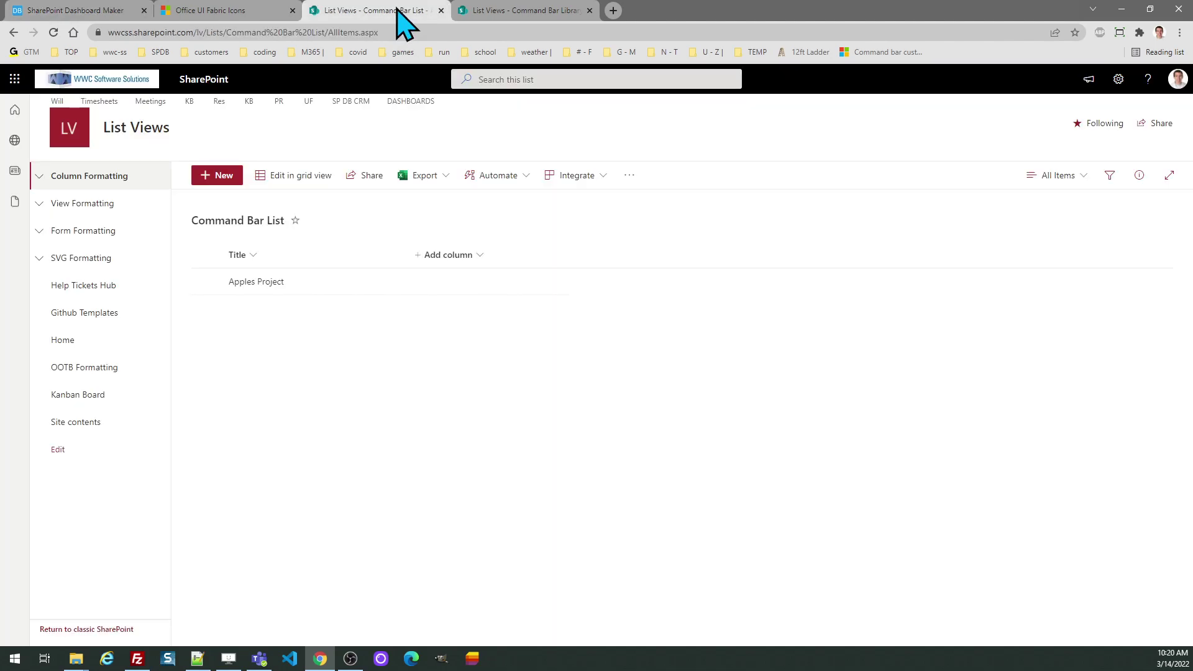
left_click(523, 15)
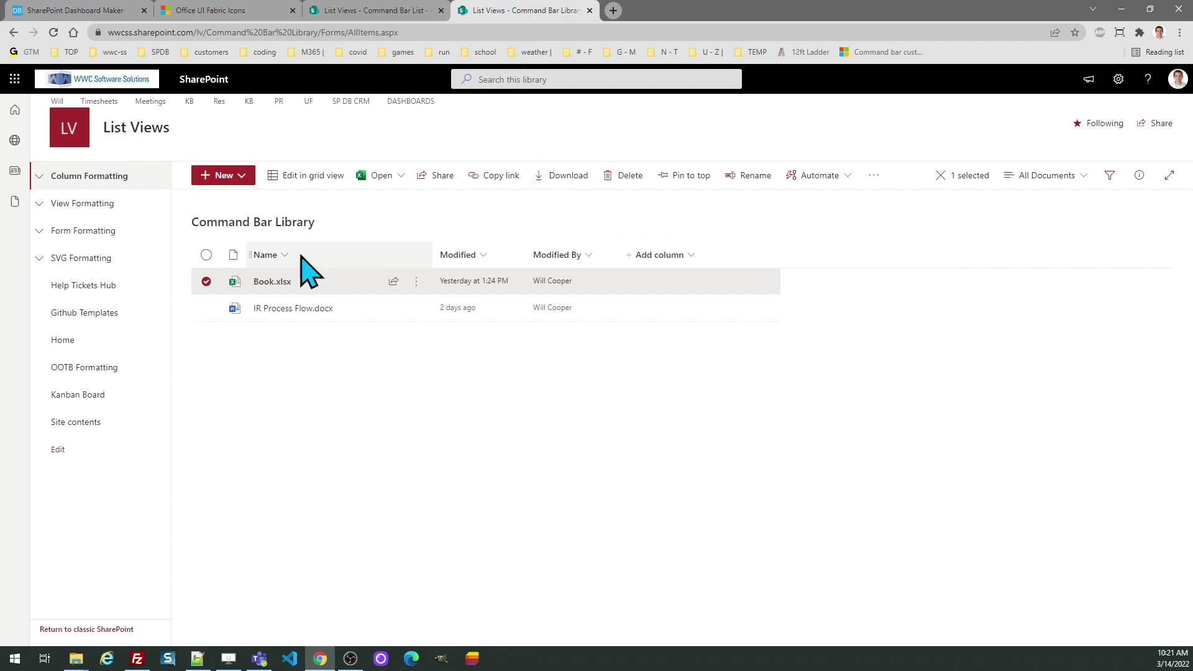
left_click(206, 281)
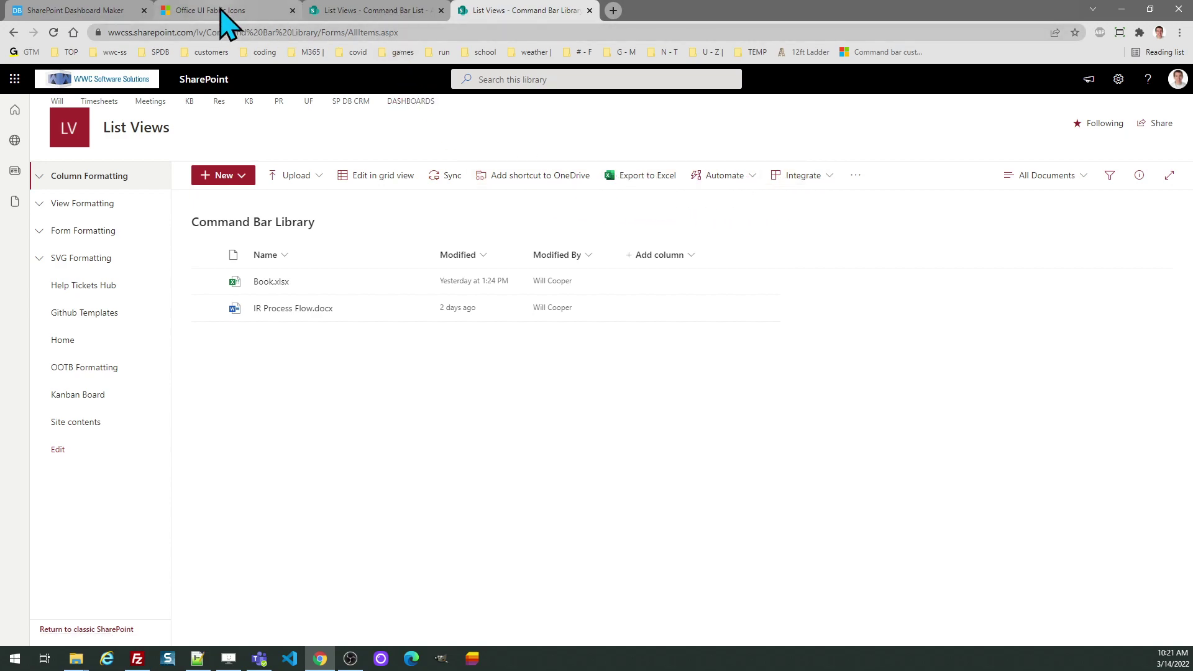
Exclude the addShortcut command in the command bar builder.
left_click(98, 13)
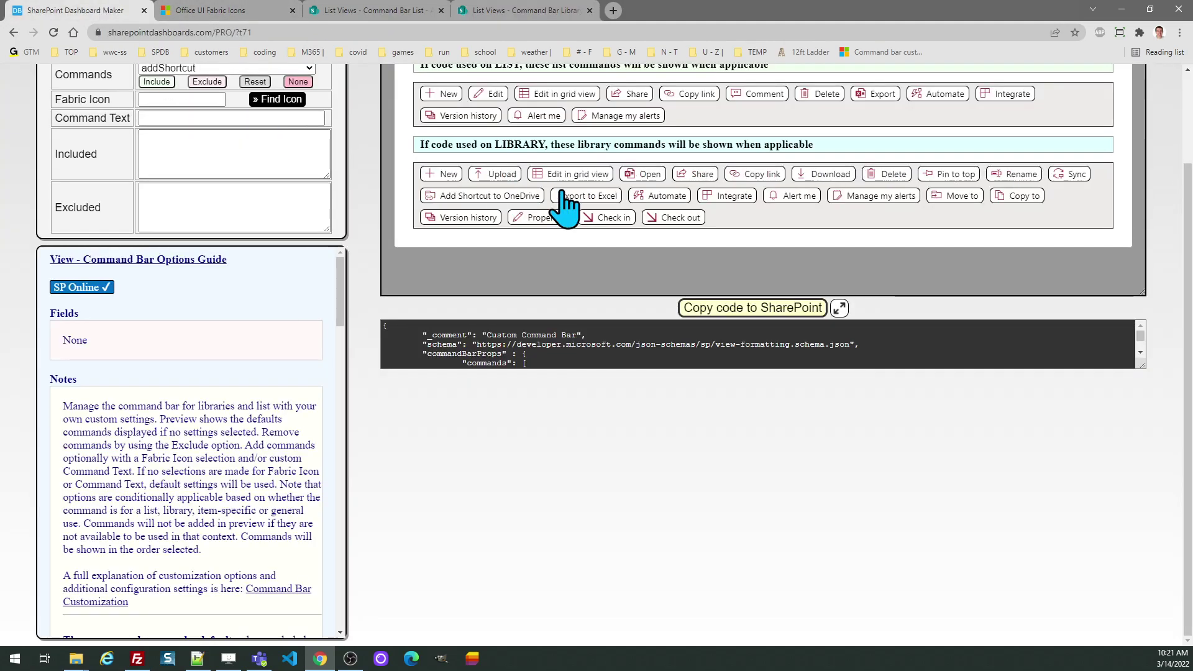
scroll(1183, 286, "up", 2)
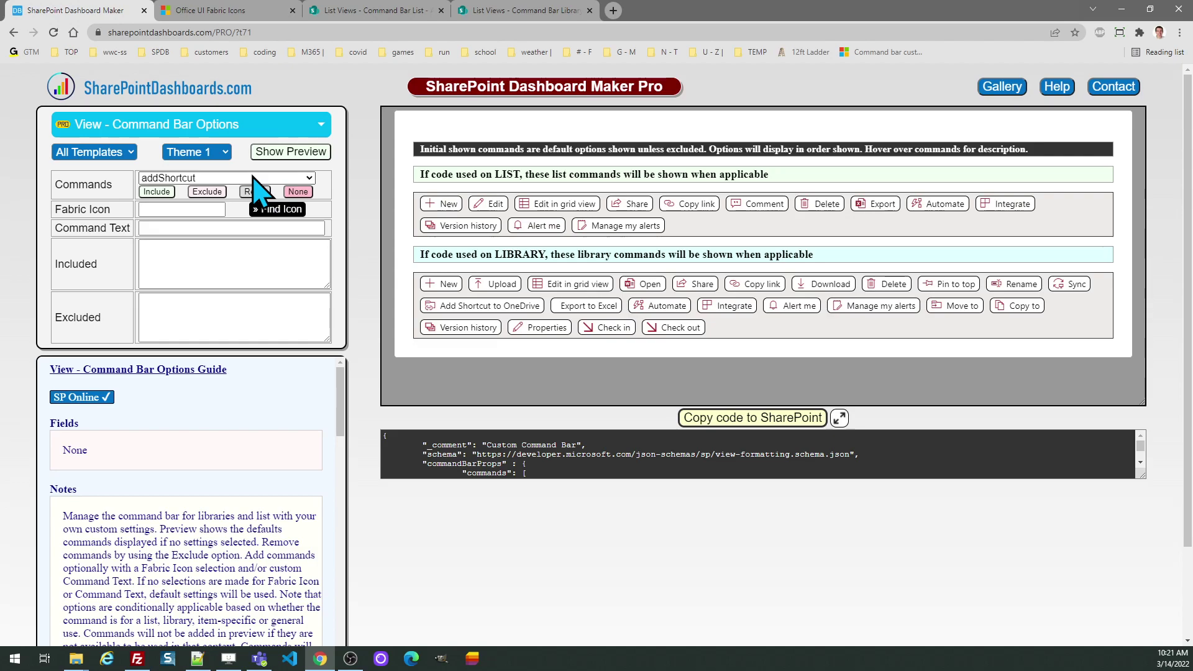
left_click(199, 193)
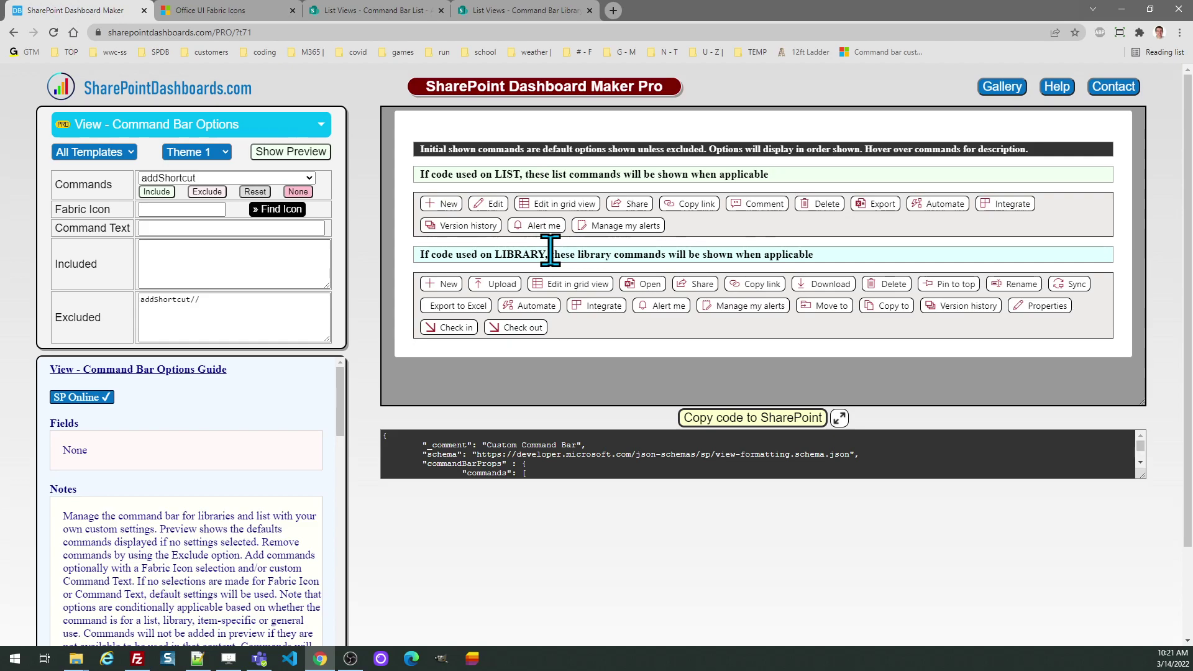
Pick automate and then integrate from the Commands dropdown, excluding each.
left_click(540, 16)
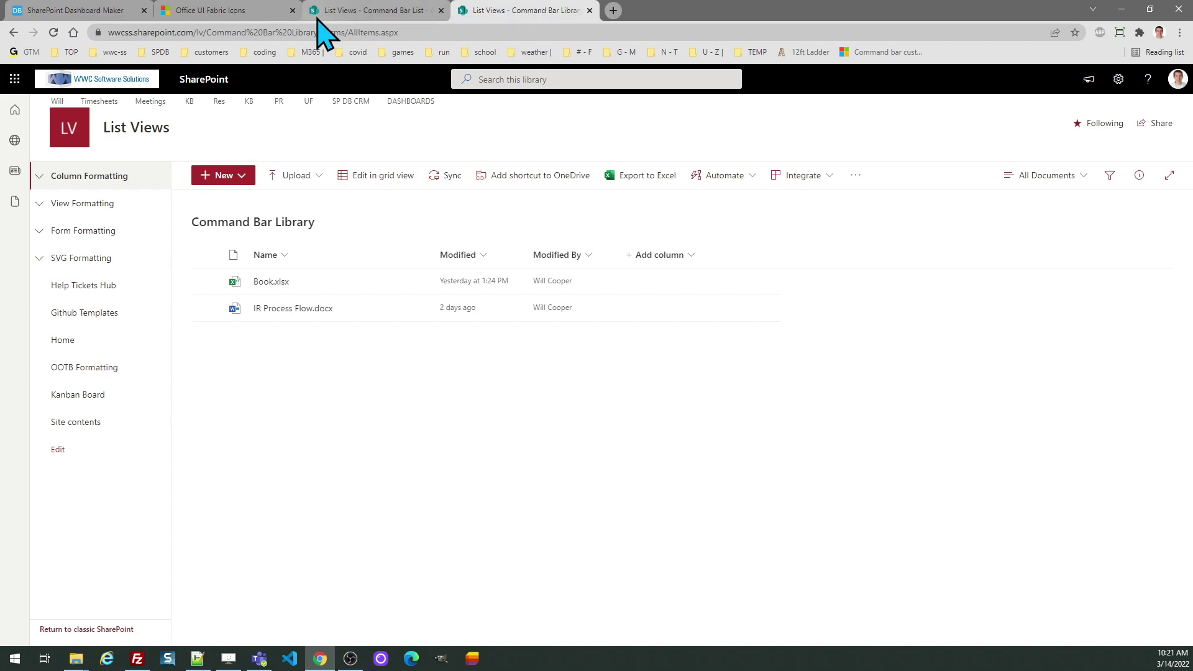
left_click(118, 13)
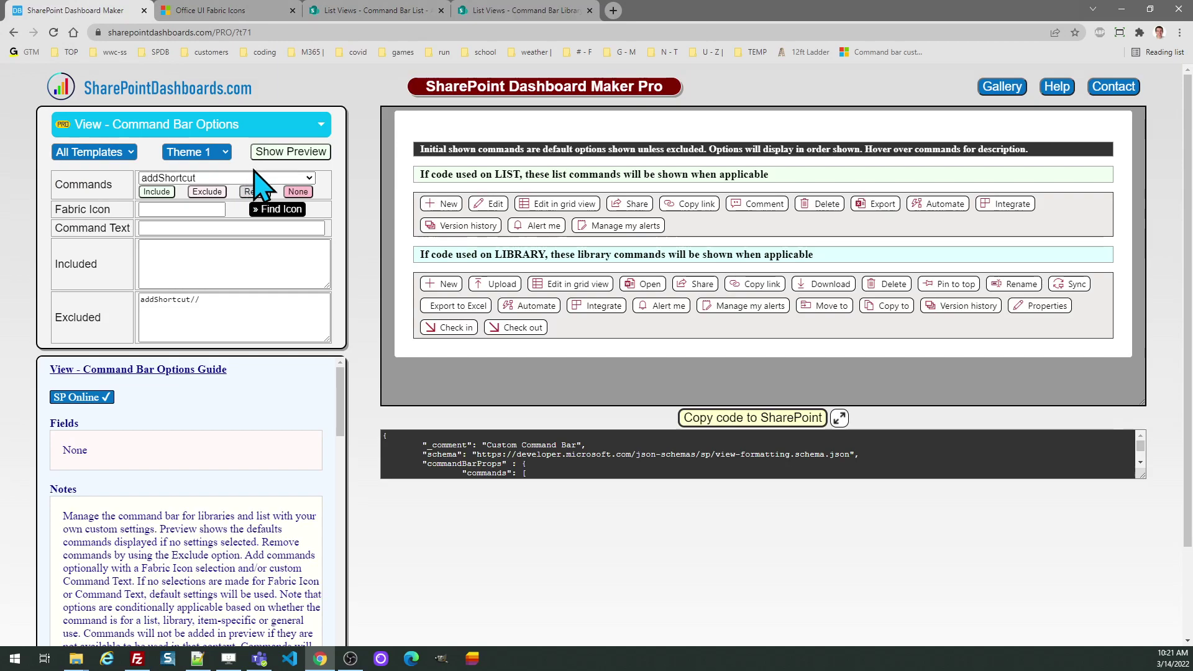
left_click(256, 178)
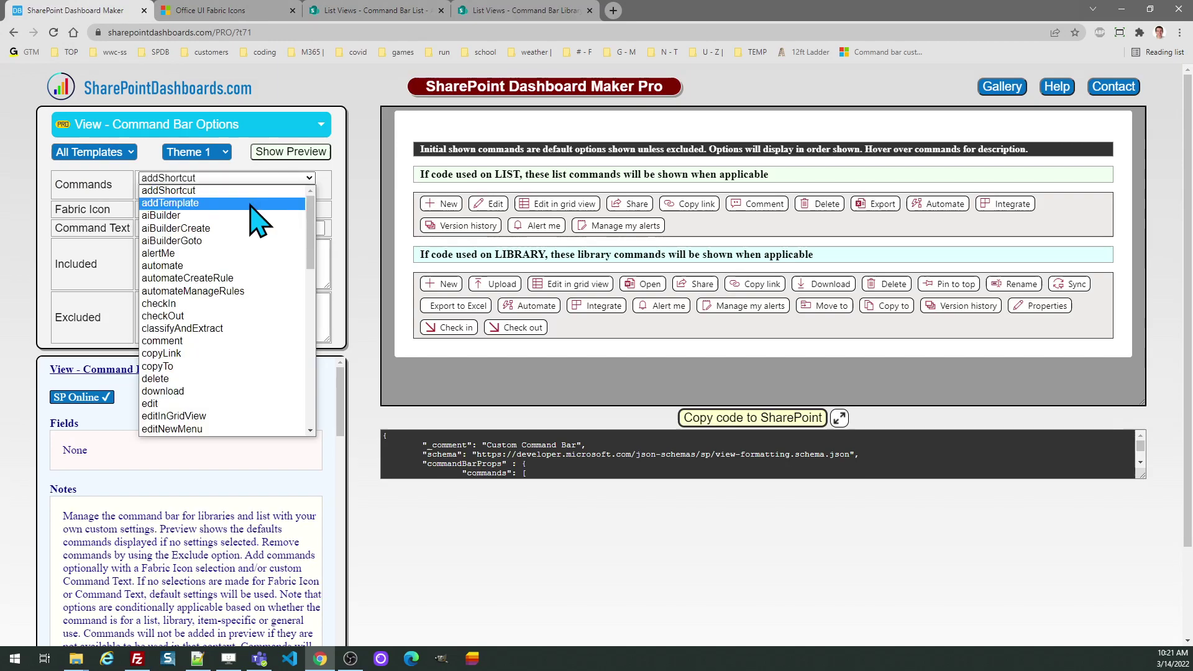
left_click(241, 265)
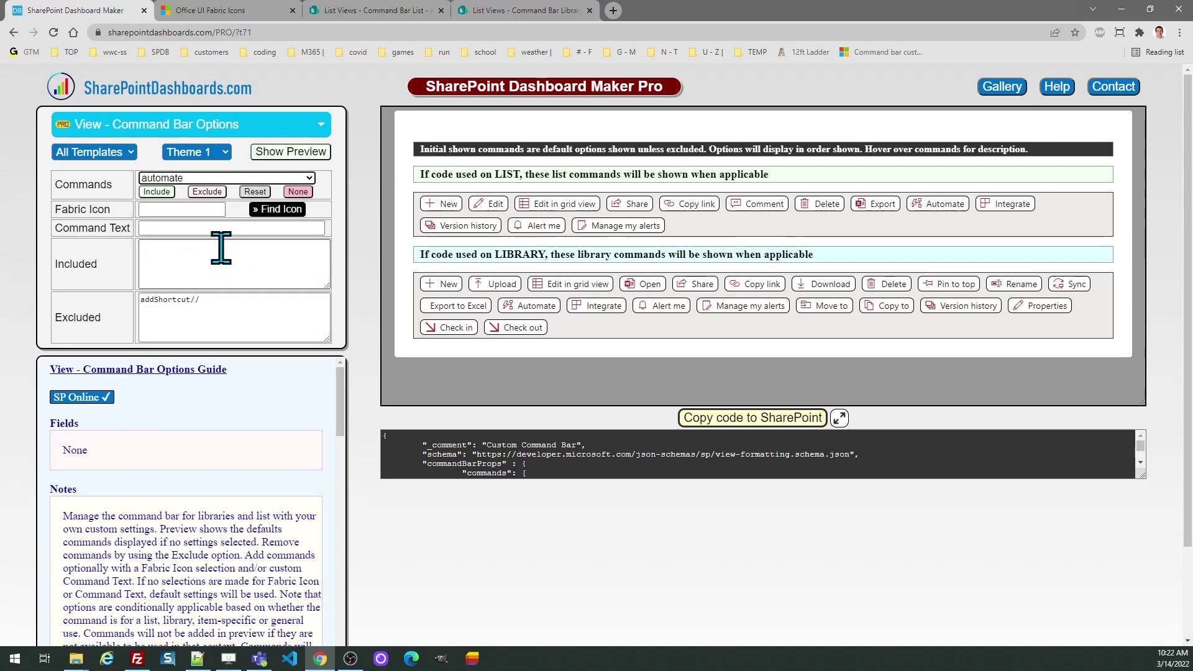
left_click(205, 191)
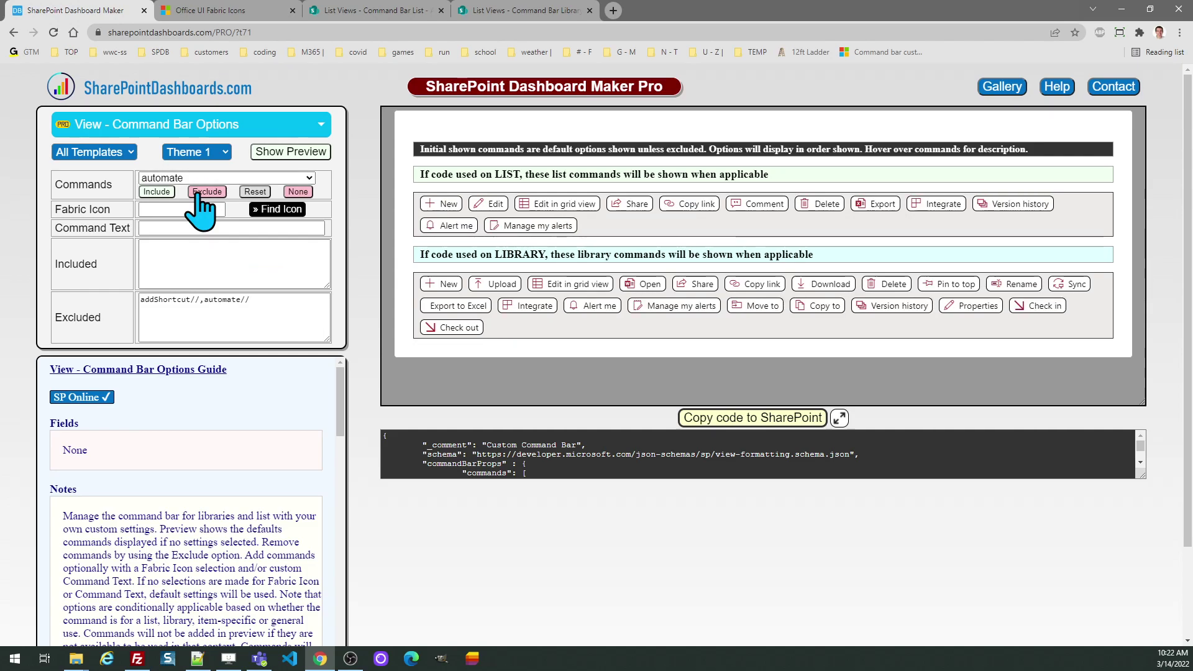
left_click(224, 179)
left_click_drag(311, 240, 311, 301)
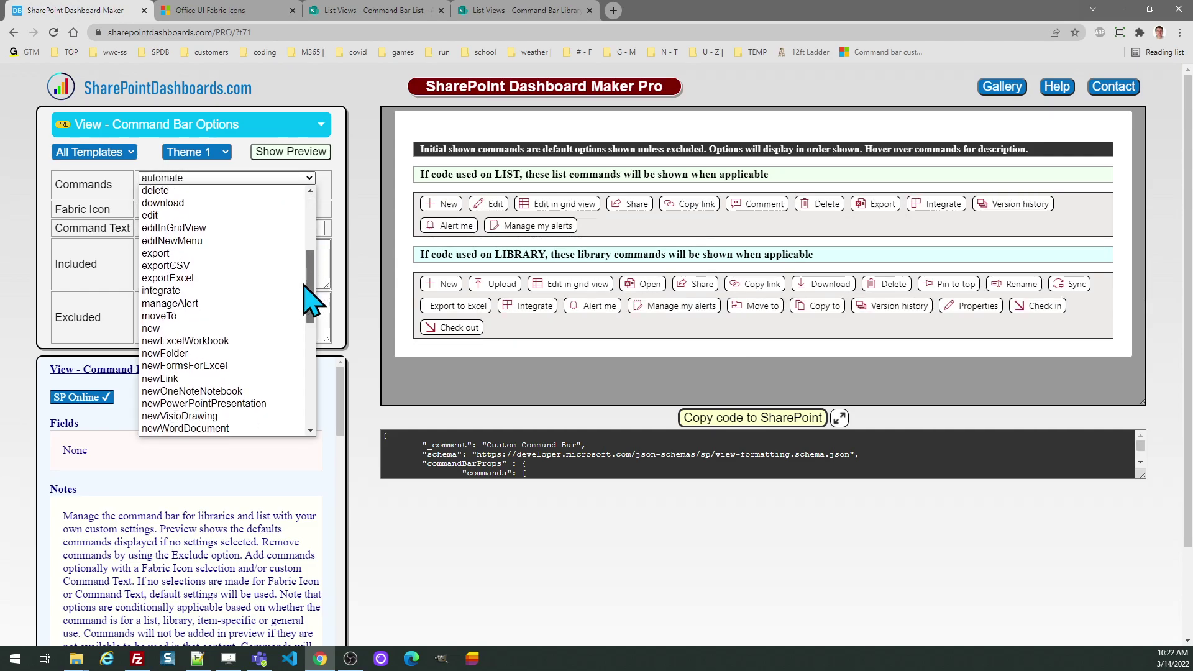
left_click(292, 291)
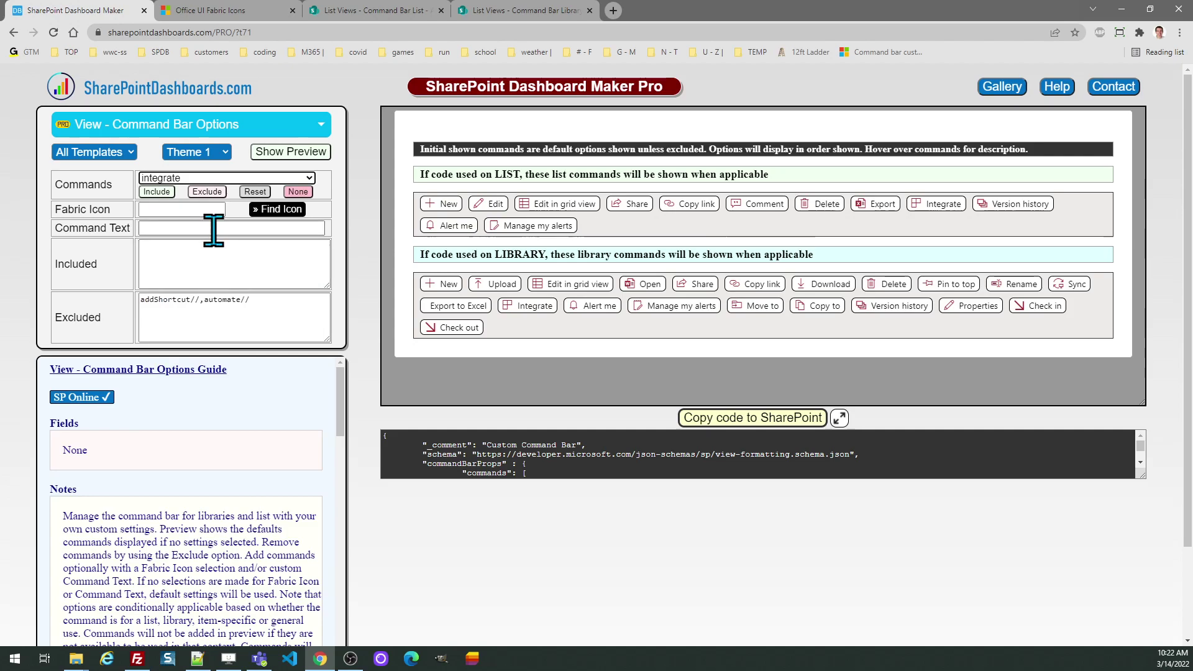
left_click(206, 191)
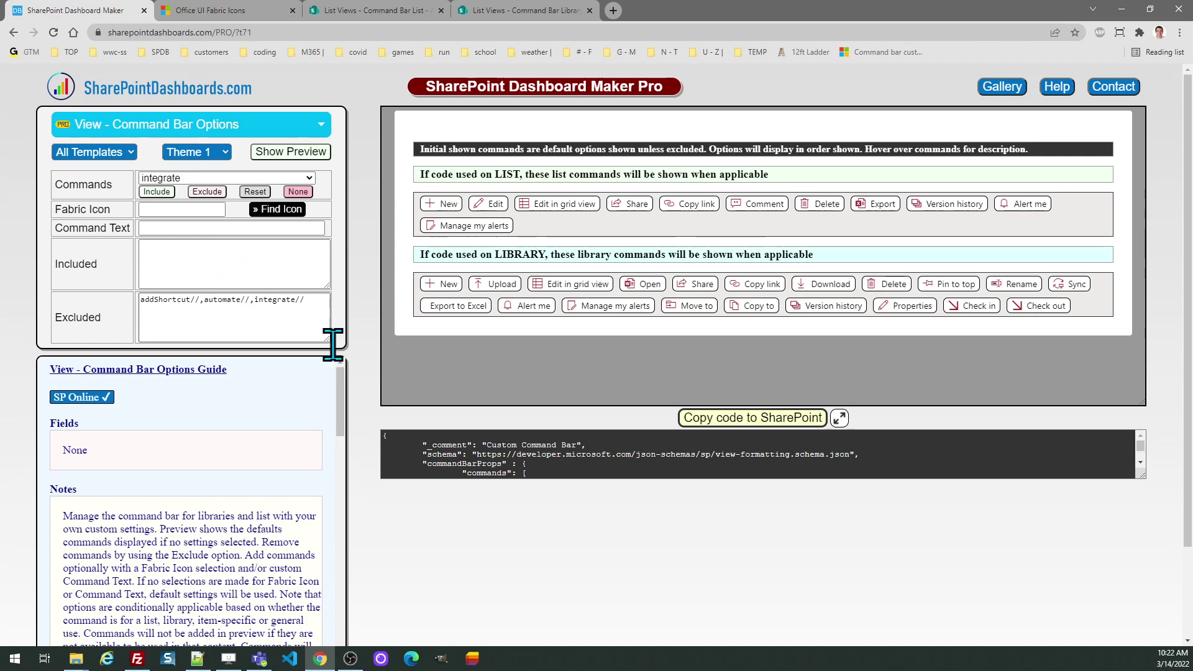
Paste the generated JSON into the Command Bar Library's advanced view formatting and save.
left_click(752, 418)
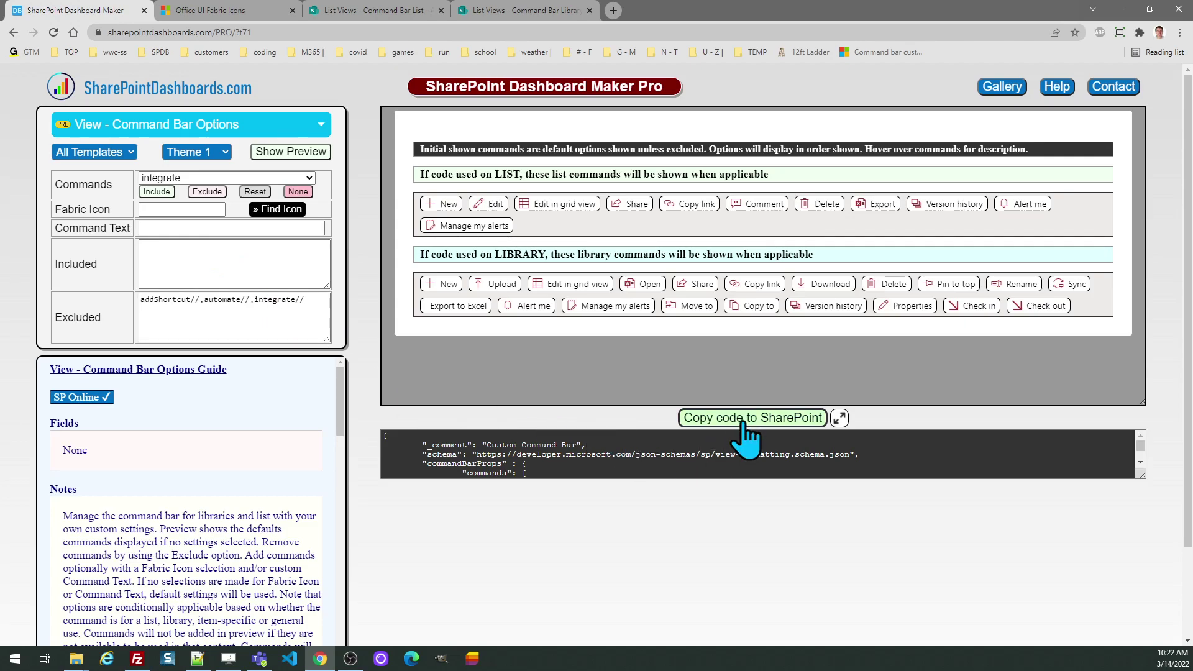
left_click(553, 11)
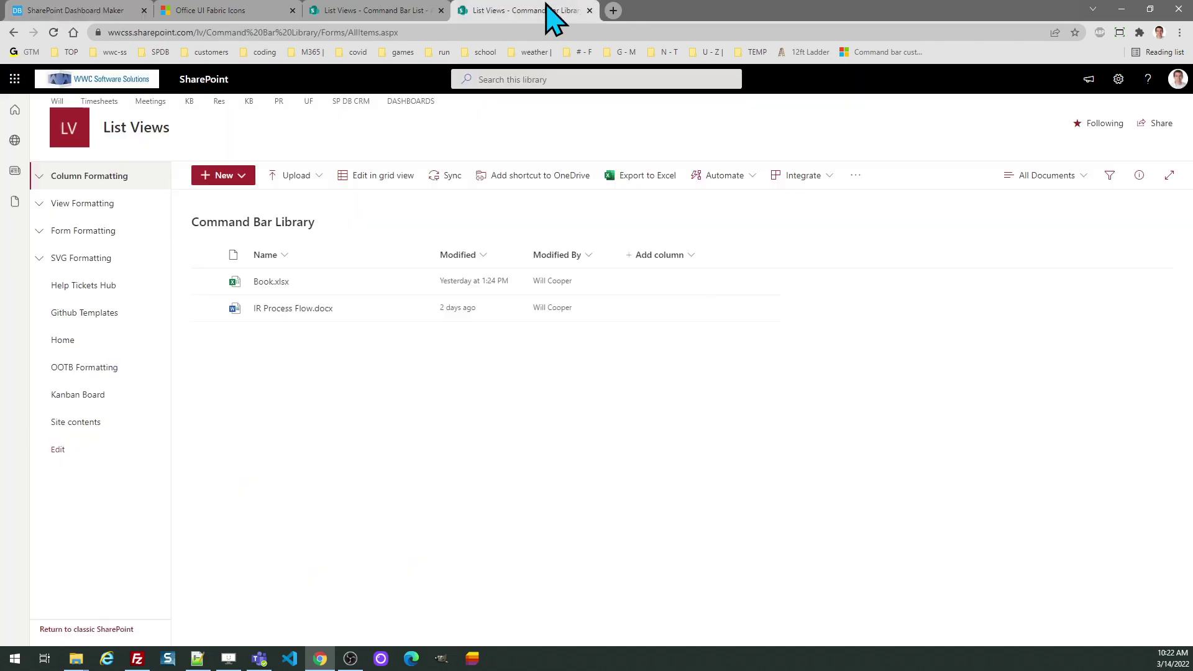
left_click(1033, 176)
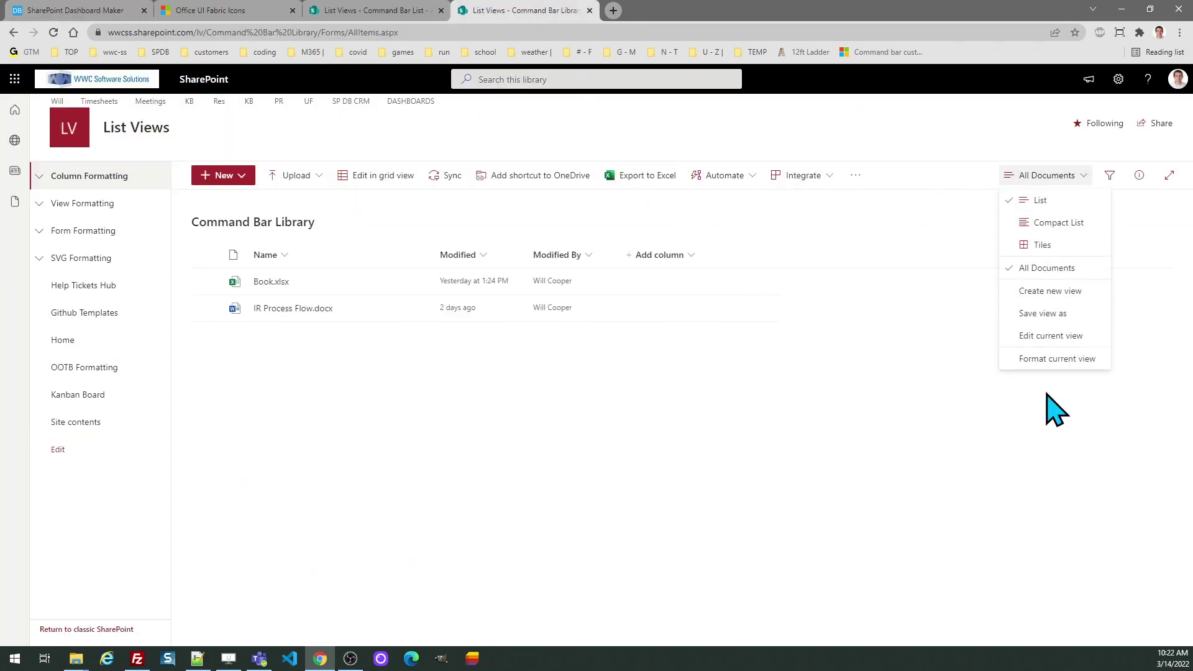
left_click(1048, 358)
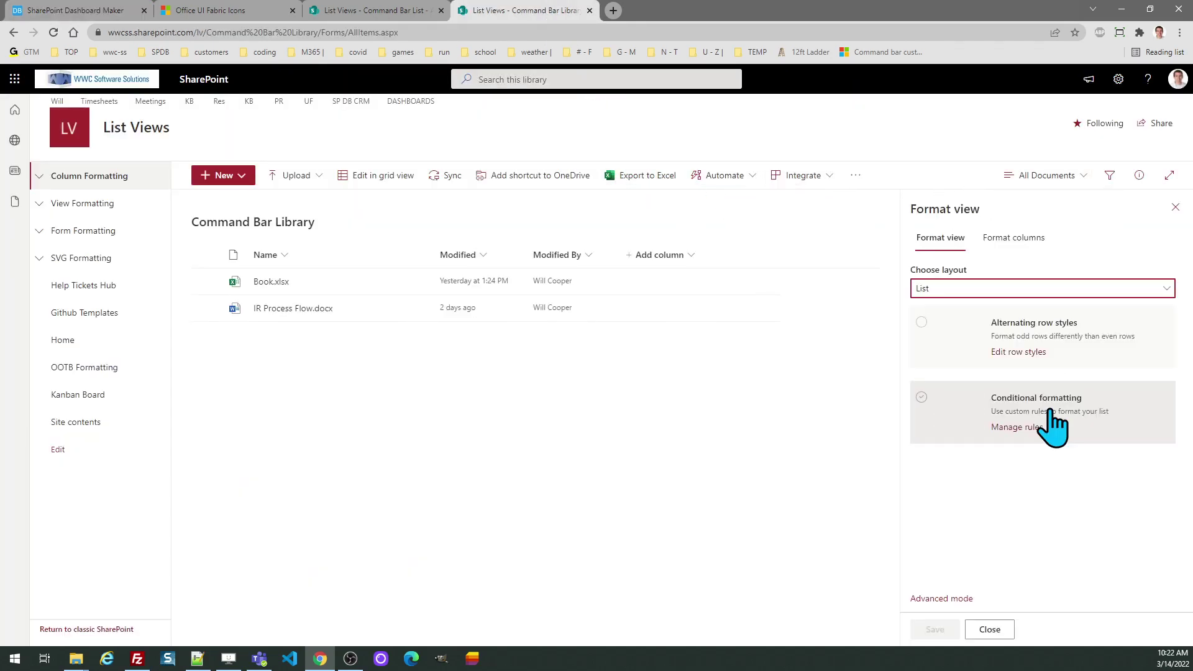
left_click(942, 598)
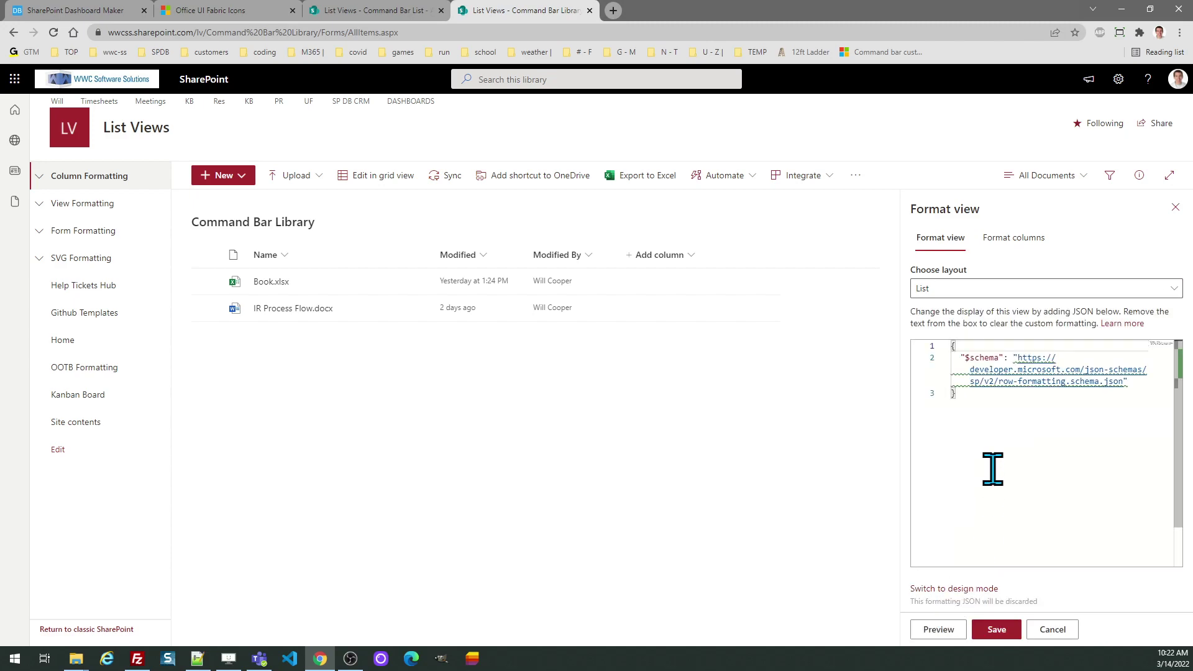
key("ctrl+a")
key("ctrl+v")
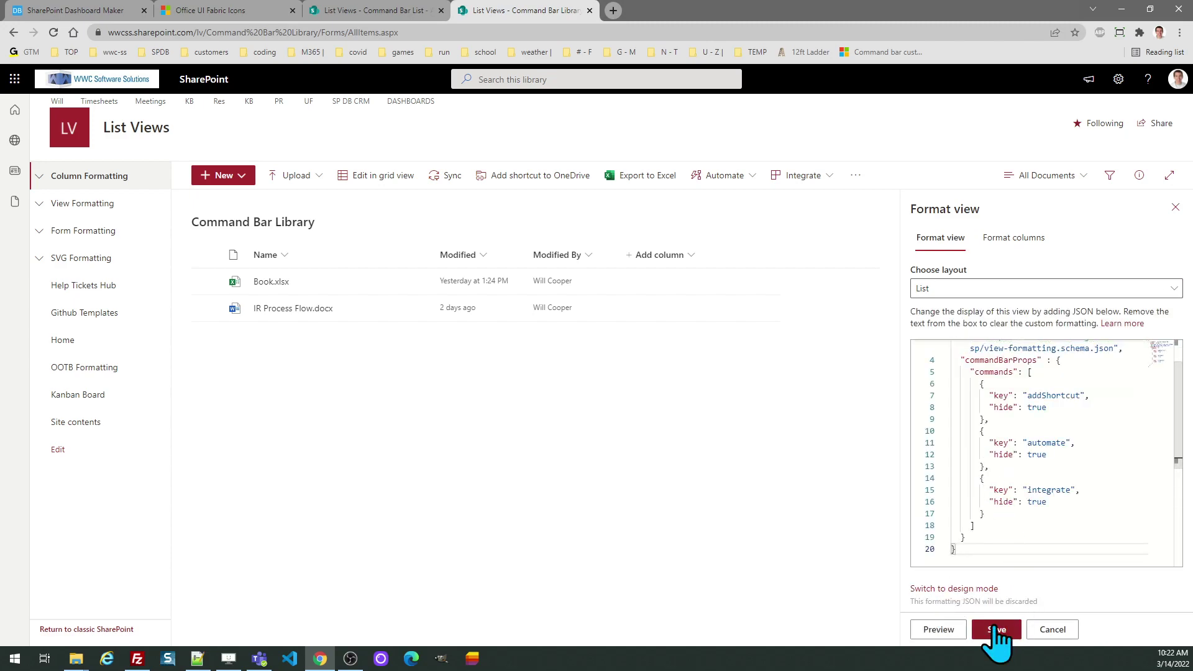
left_click(996, 629)
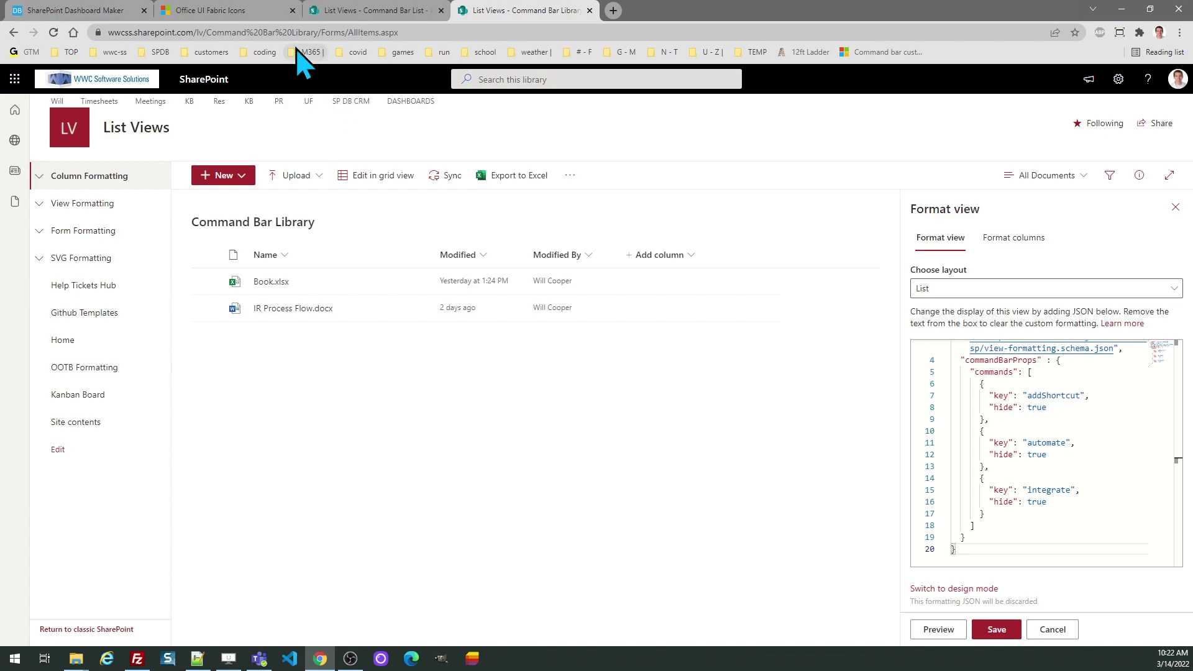
Choose upload in the builder's Commands dropdown.
left_click(99, 11)
left_click(309, 178)
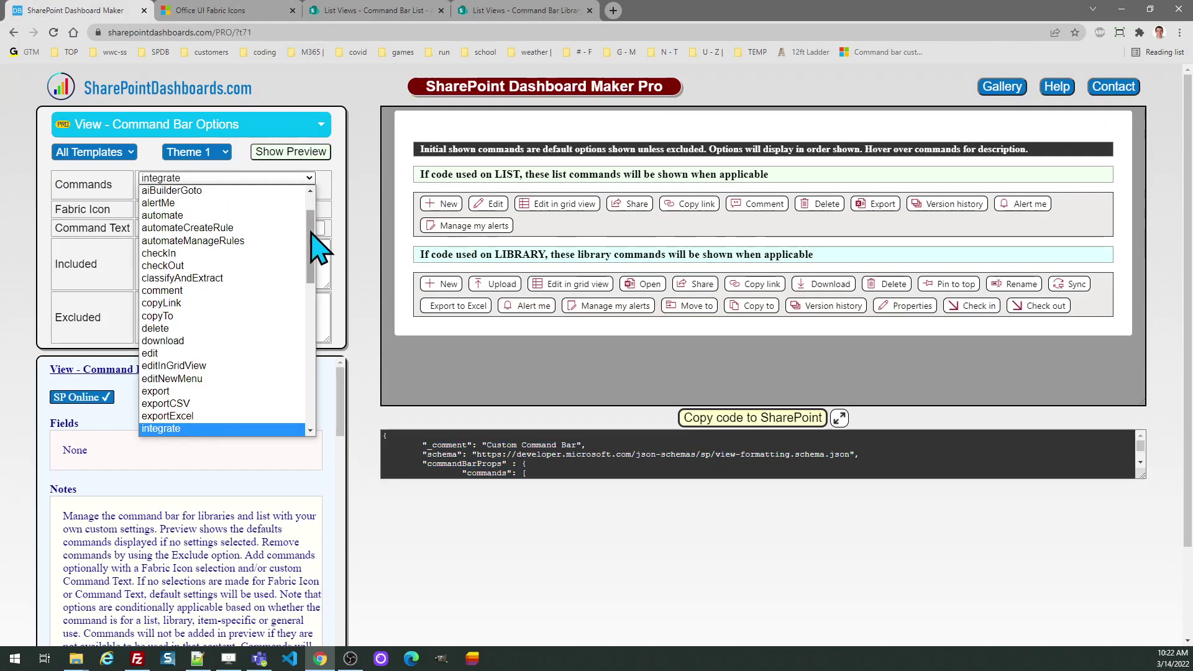
left_click_drag(309, 224, 310, 379)
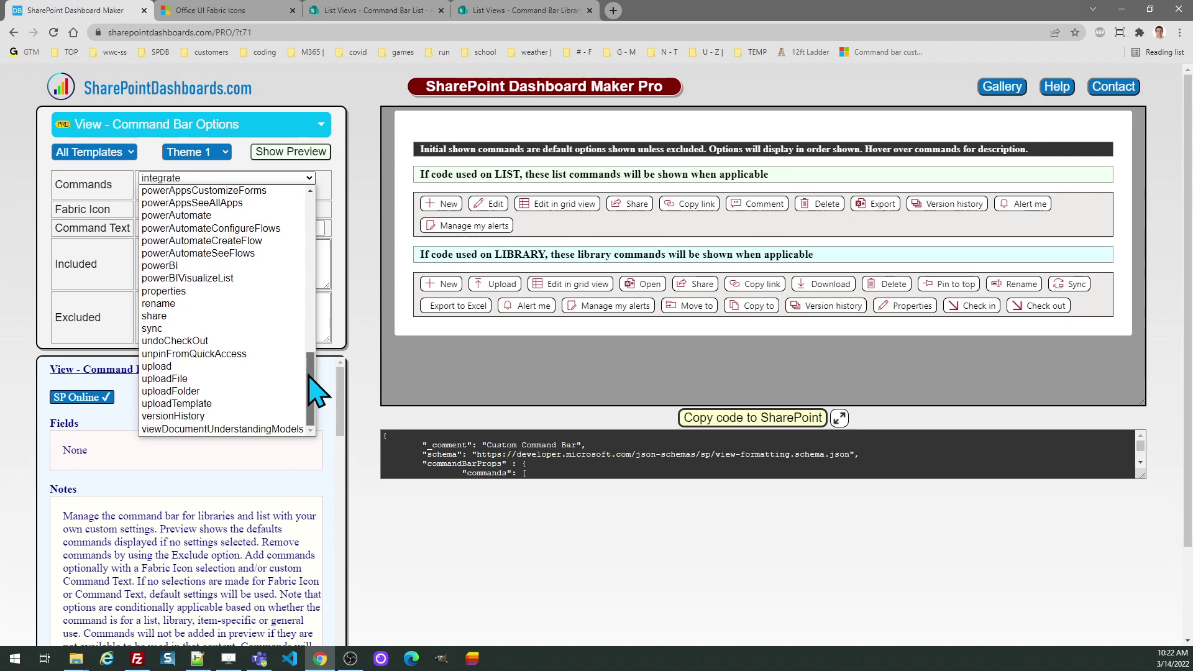
left_click(267, 366)
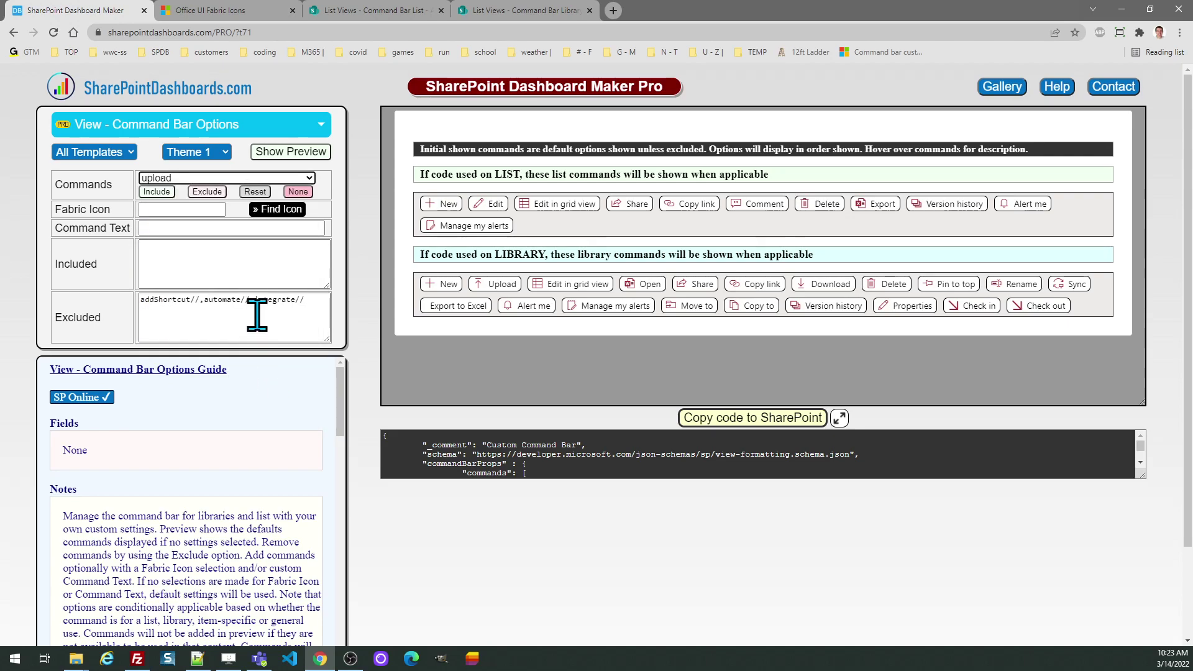
Give upload the FavoriteStarFill icon and 'Upload Approval Document' text, then include it.
left_click(201, 205)
type("Fav")
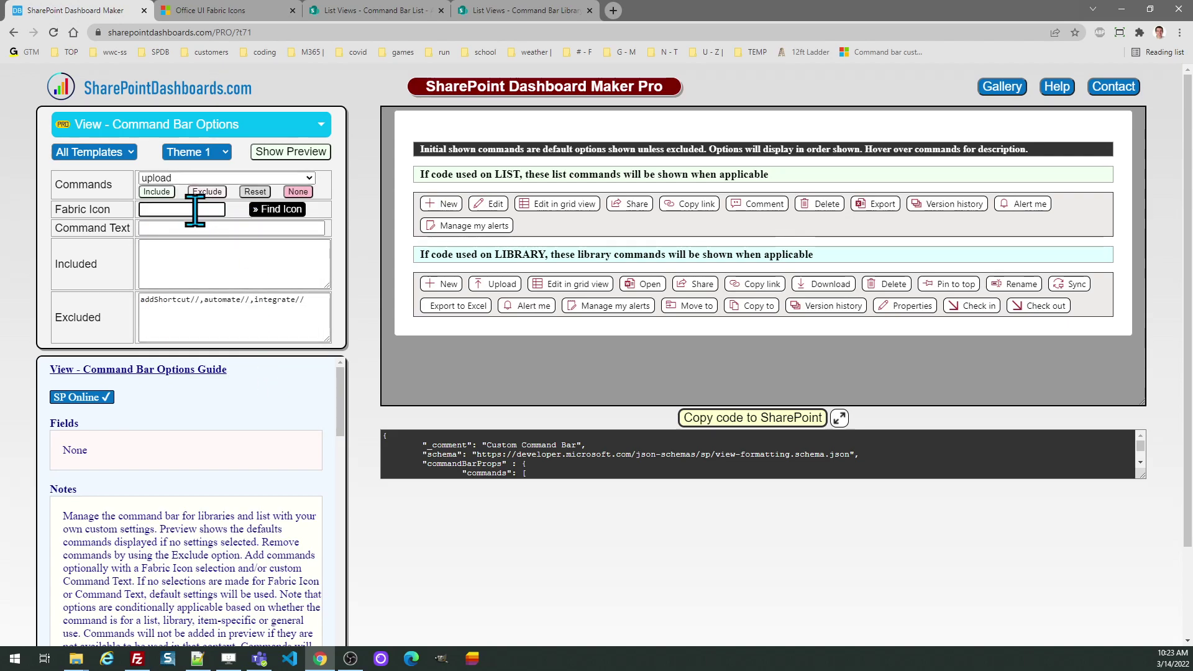
type("oriate")
key("BackSpace")
key("BackSpace")
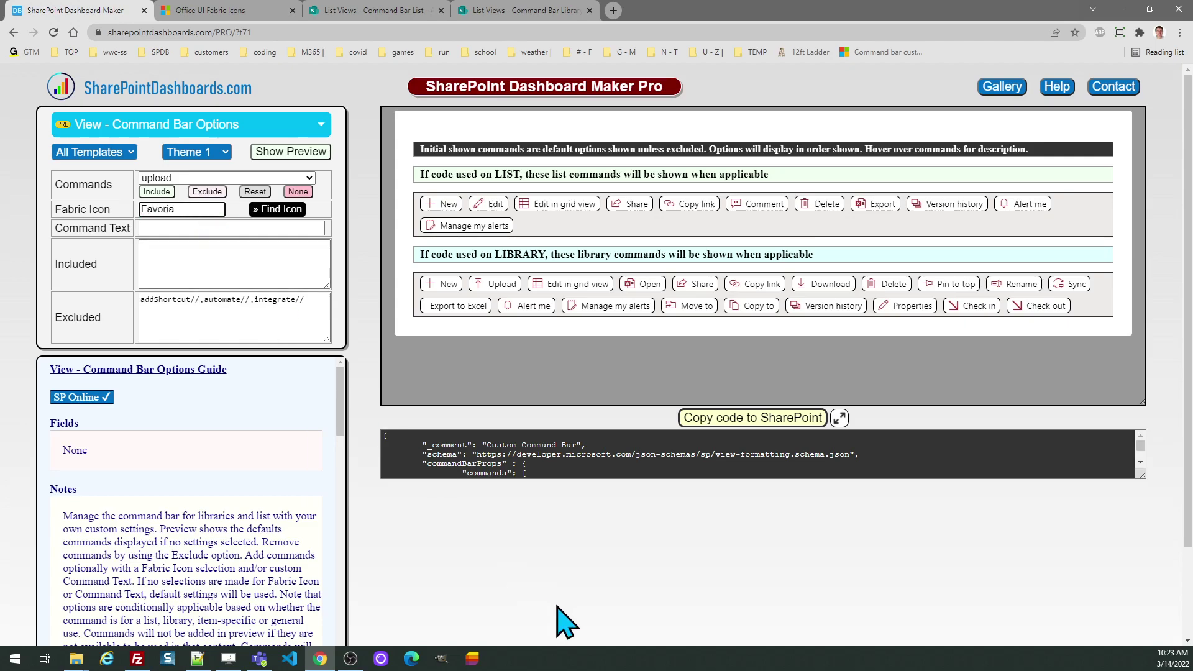
type("eSt")
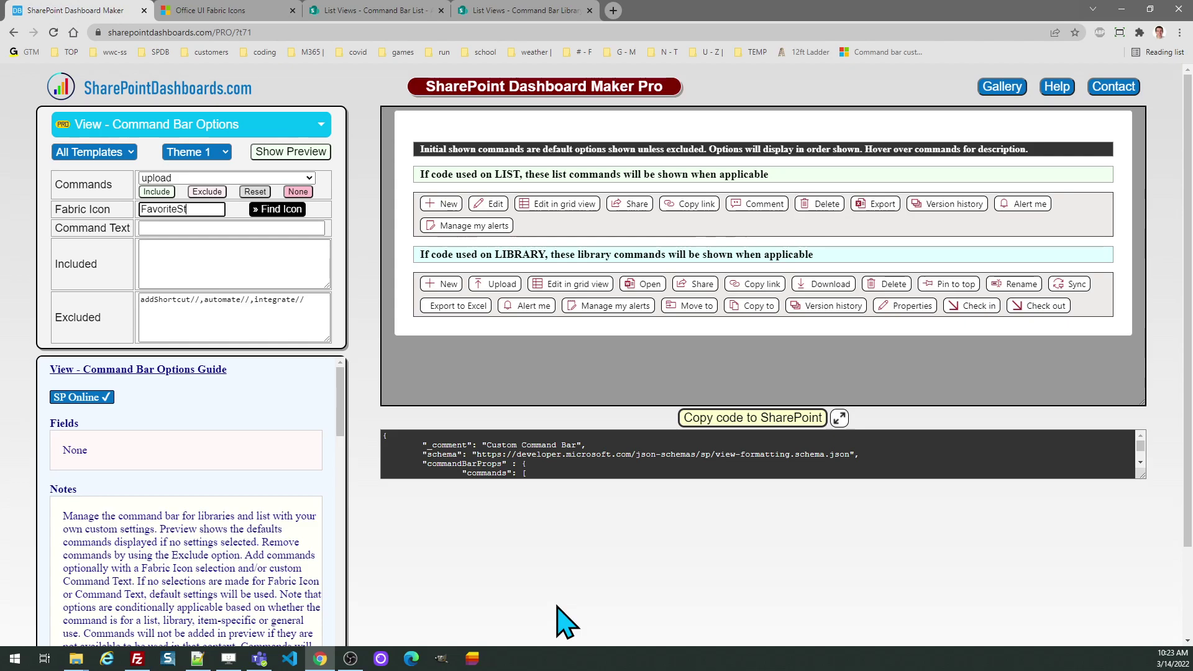
type("arFill")
key("Tab")
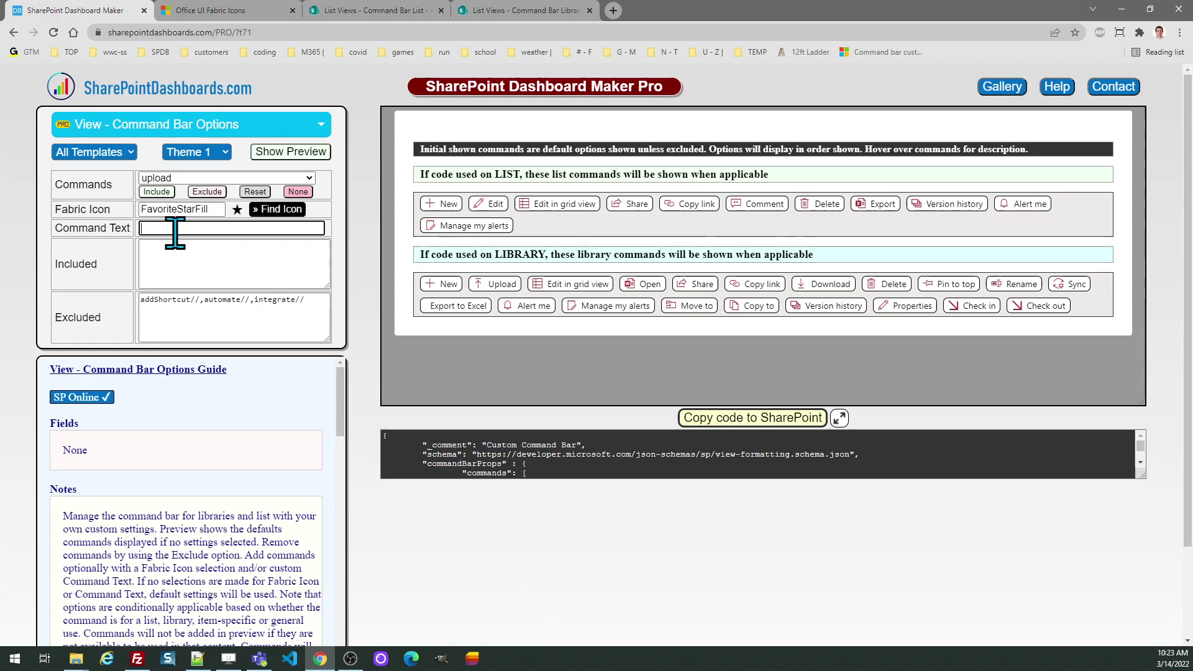
type("Upload Approval Do")
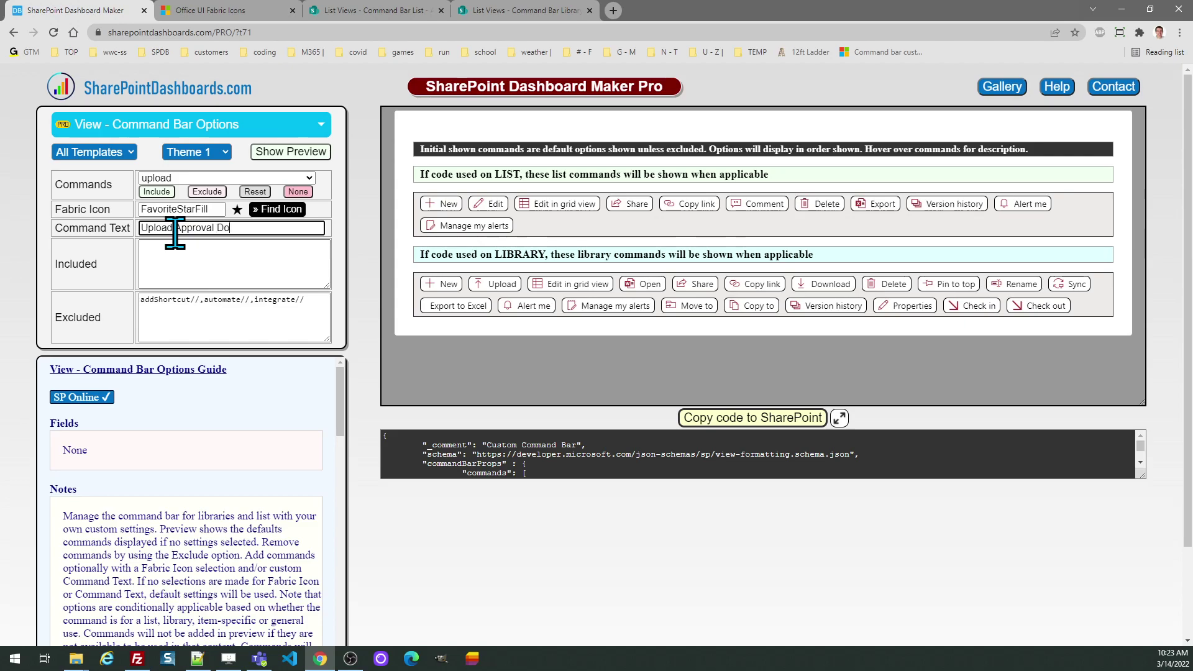
type("cument")
key("Tab")
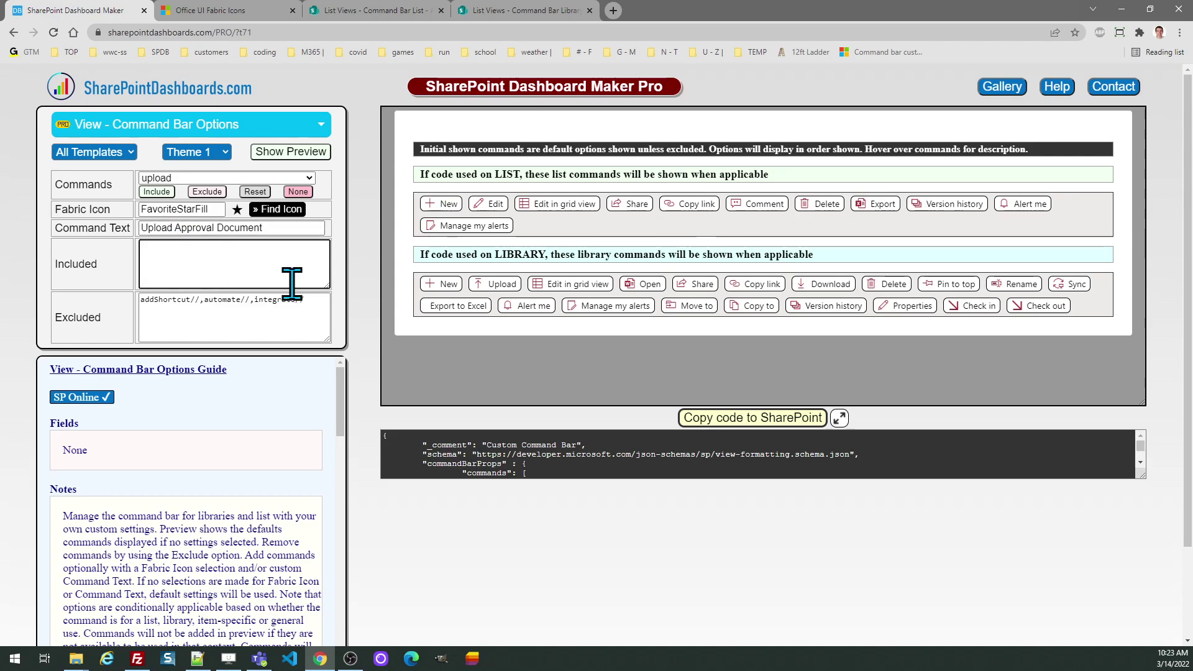
left_click(166, 194)
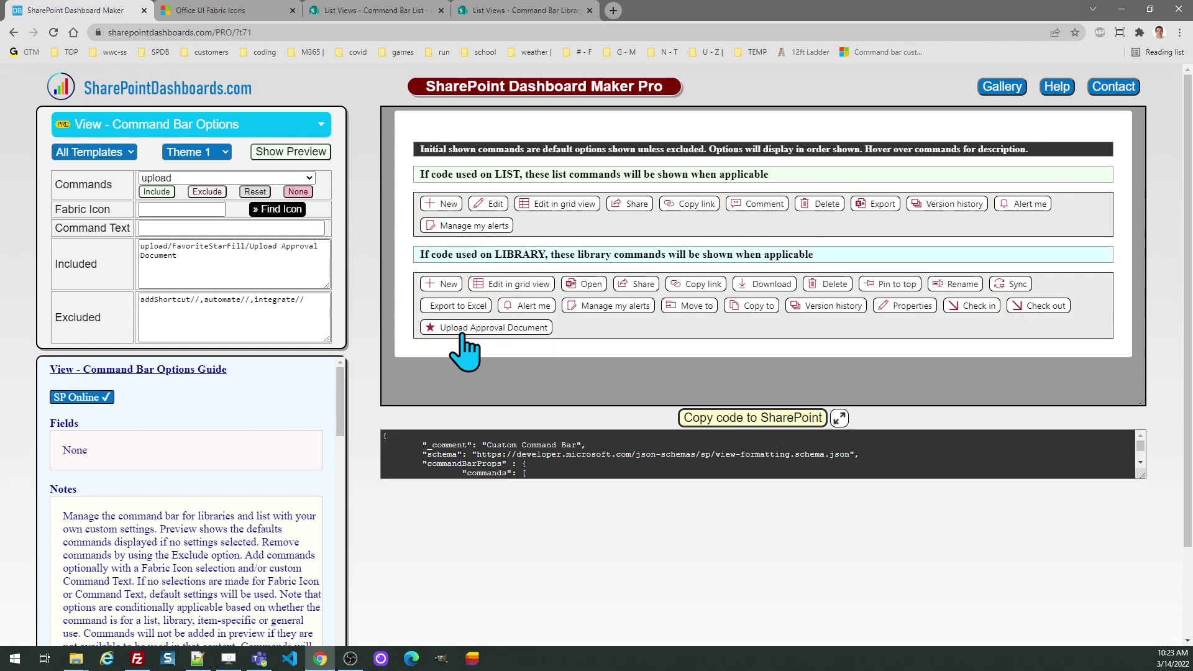
Paste the updated JSON into the library's view formatting, save, and check the Upload Approval Document dropdown.
left_click(753, 417)
left_click(547, 11)
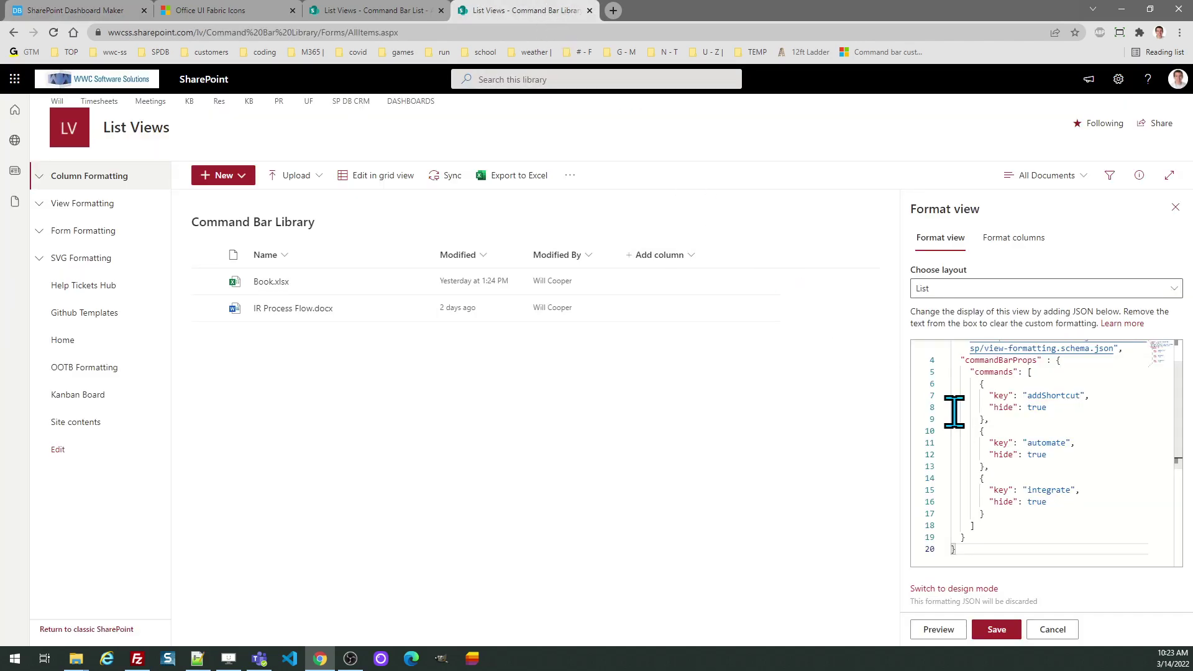
left_click(997, 409)
key("ctrl+a")
key("ctrl+v")
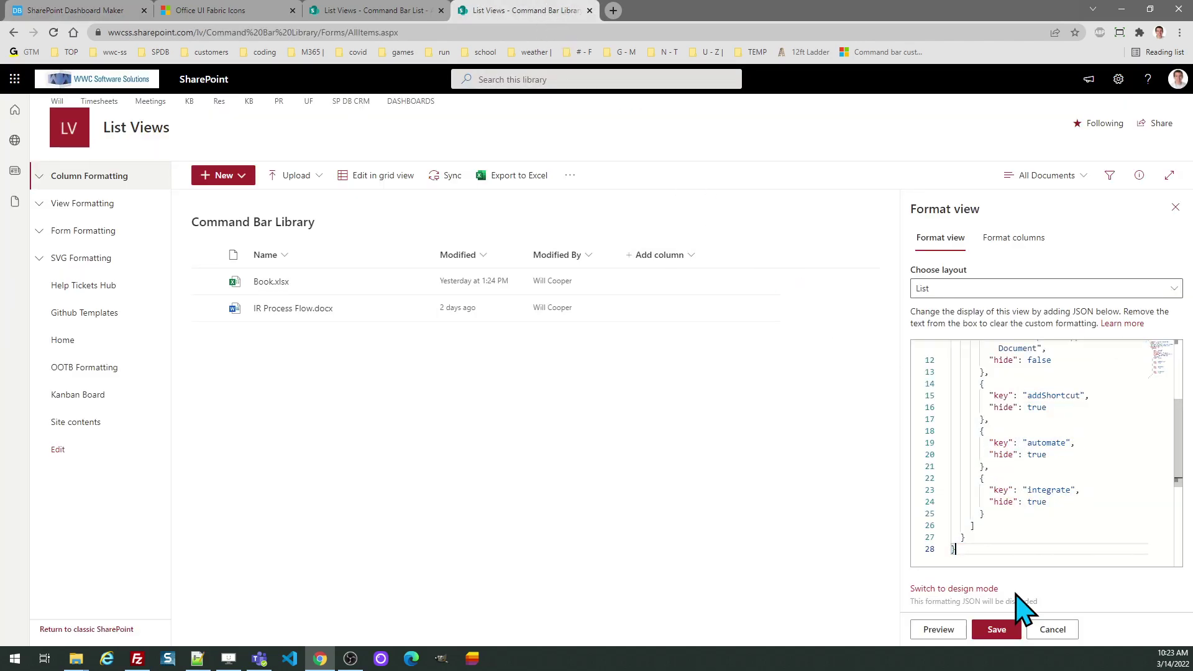
left_click(994, 629)
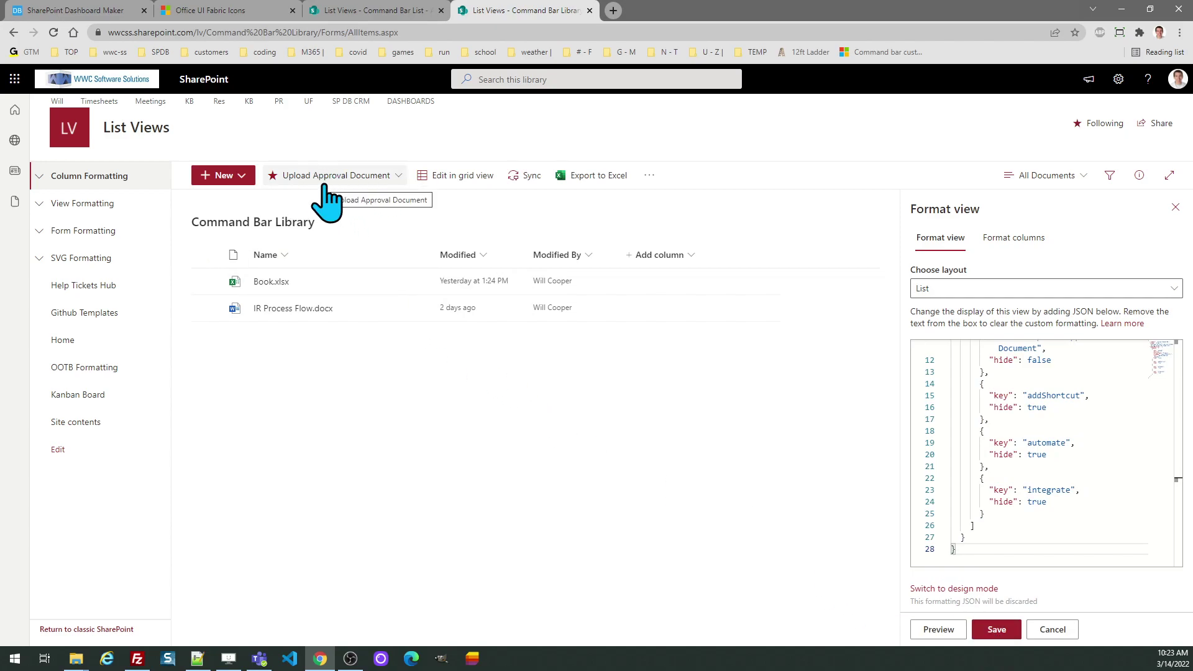
left_click(371, 177)
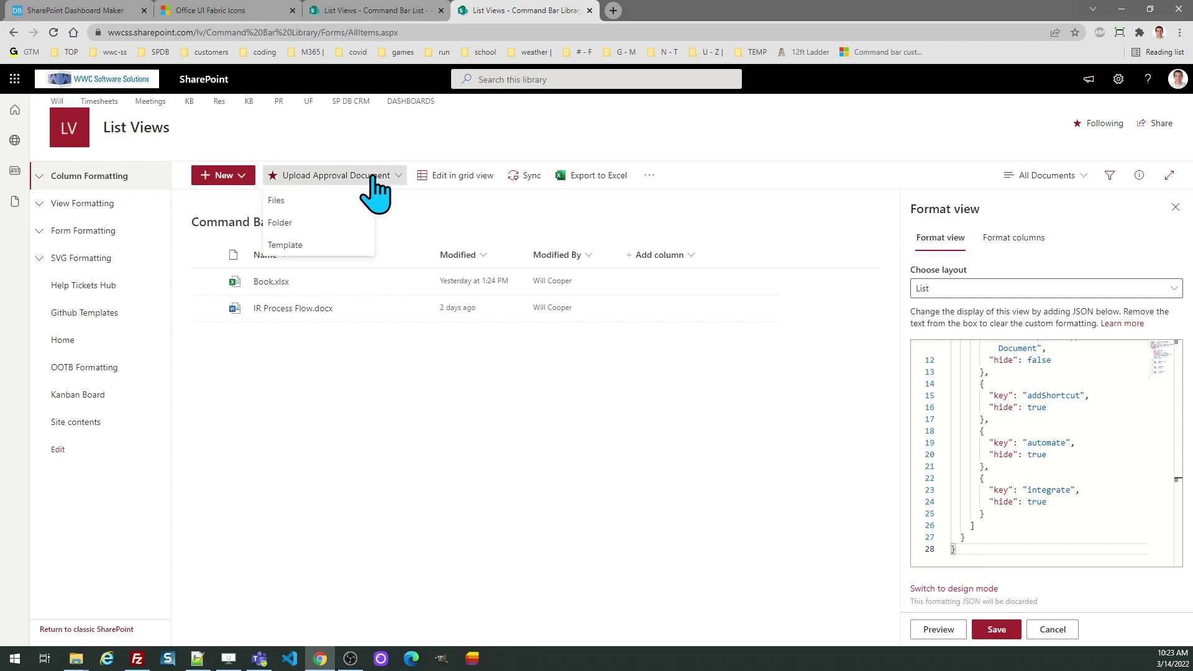
left_click(371, 177)
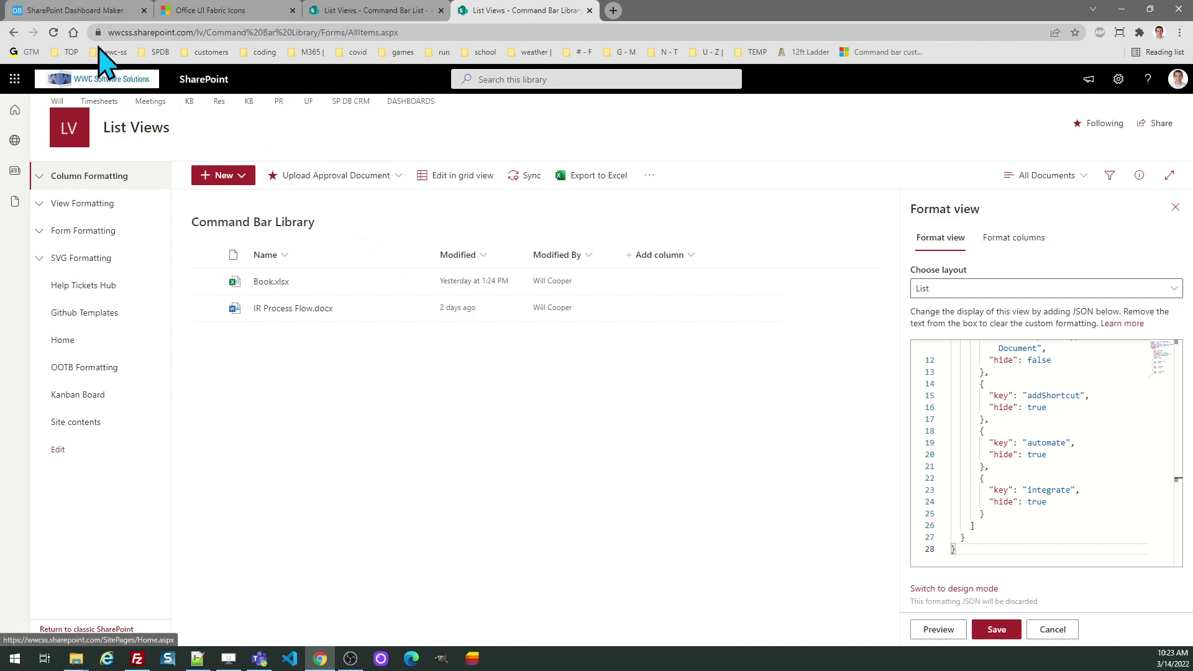
Reset the builder's command settings, then exclude all commands with None.
left_click(80, 11)
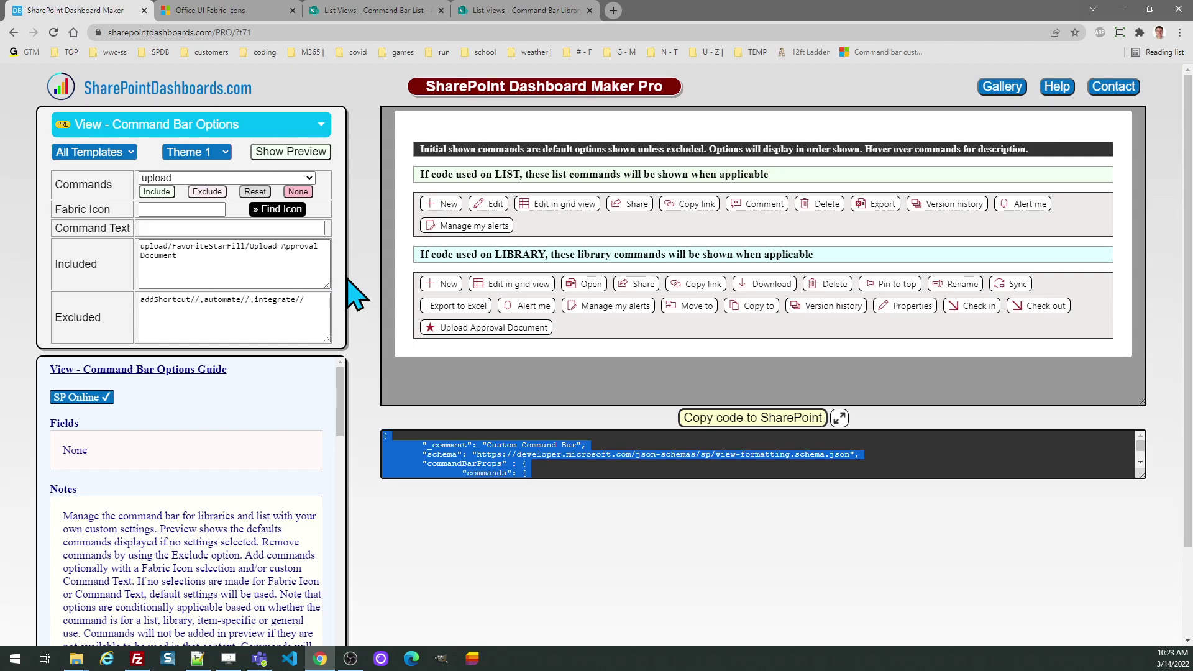
left_click(251, 192)
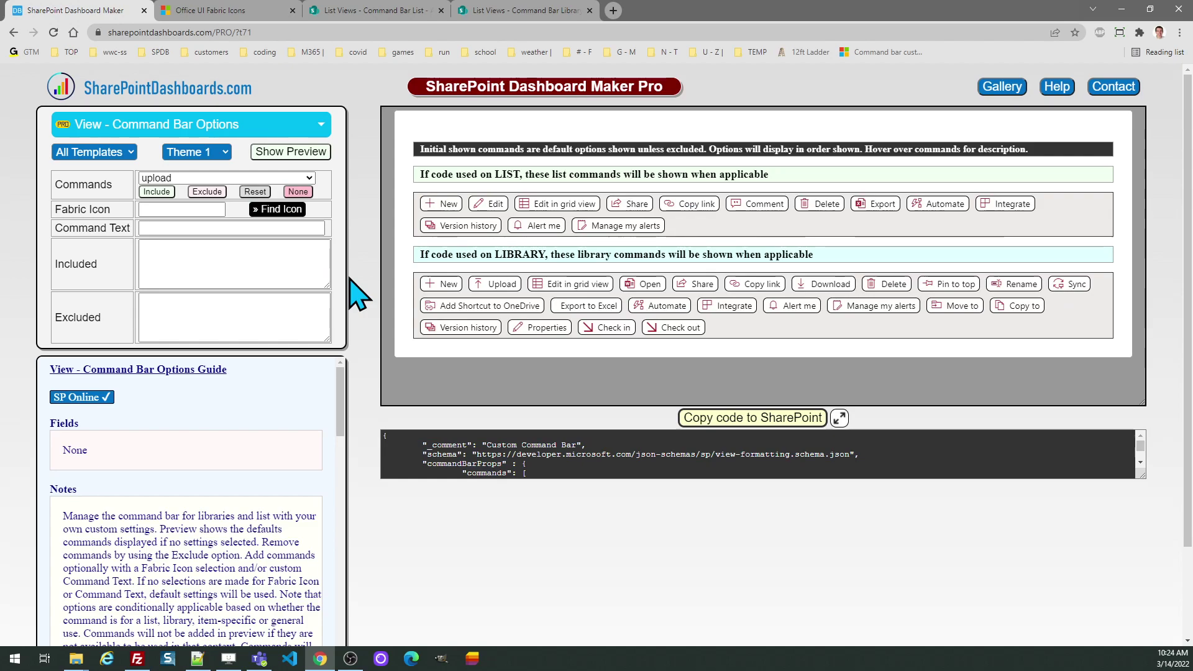
left_click(298, 191)
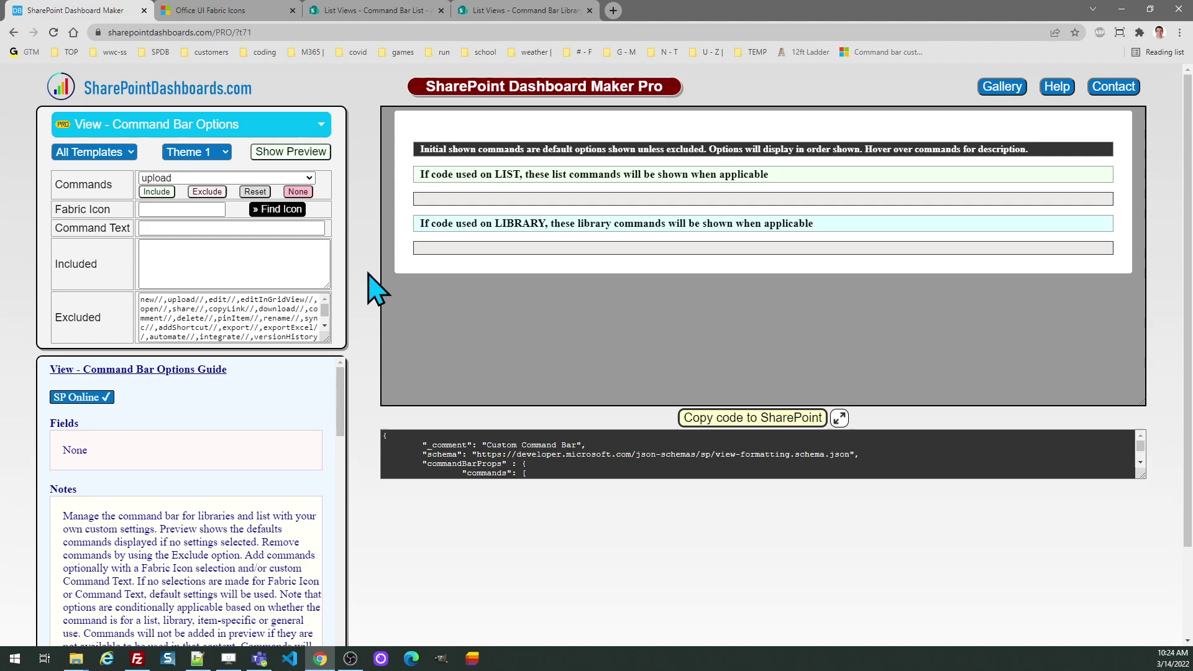